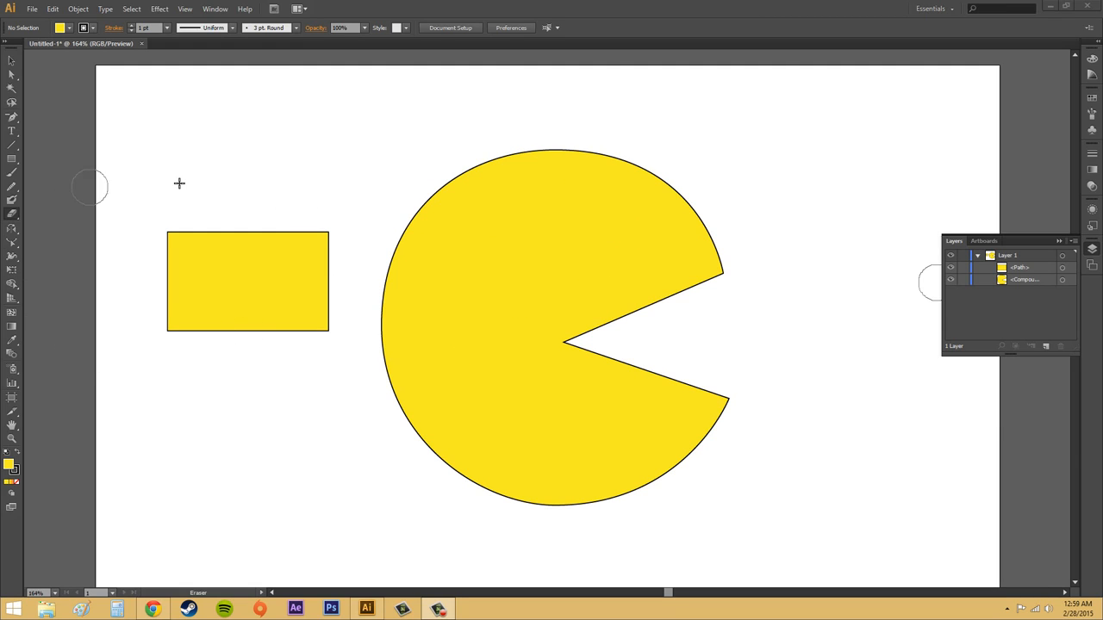
Try bending the rectangle's top and bottom edges inward with the Reshape tool after selecting its two upper anchors, and undo both bends
left_click(12, 77)
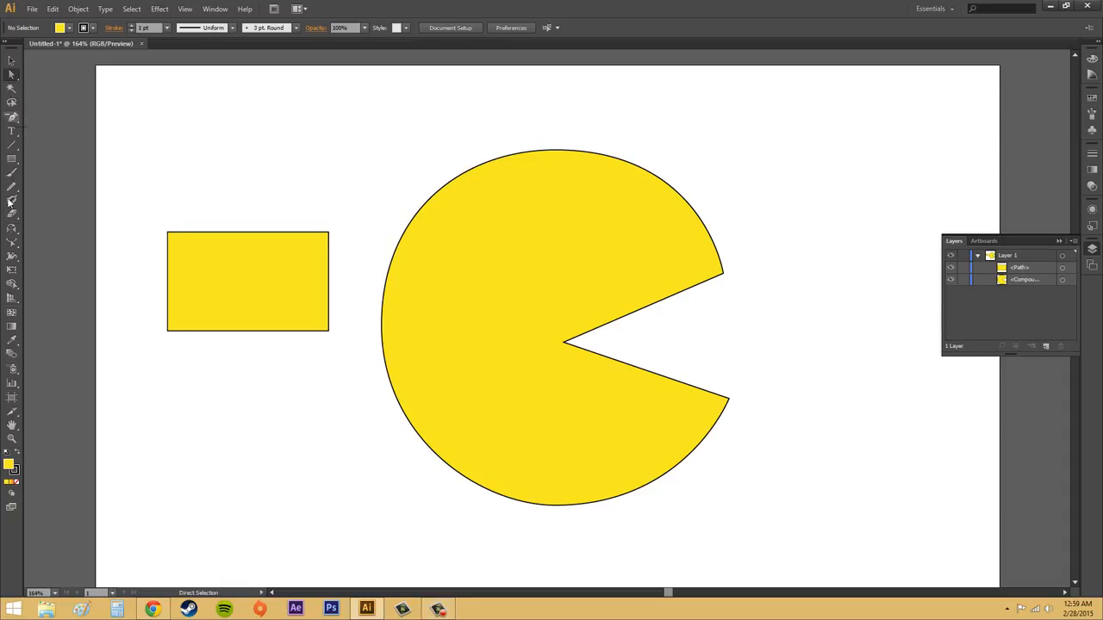
left_click(11, 245)
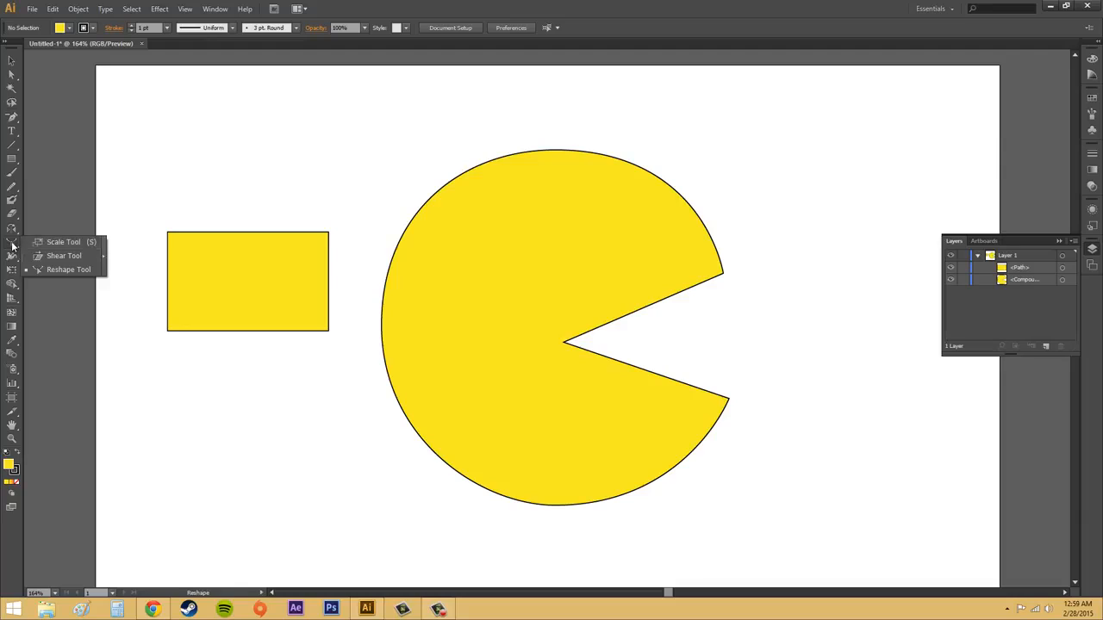
left_click(12, 247)
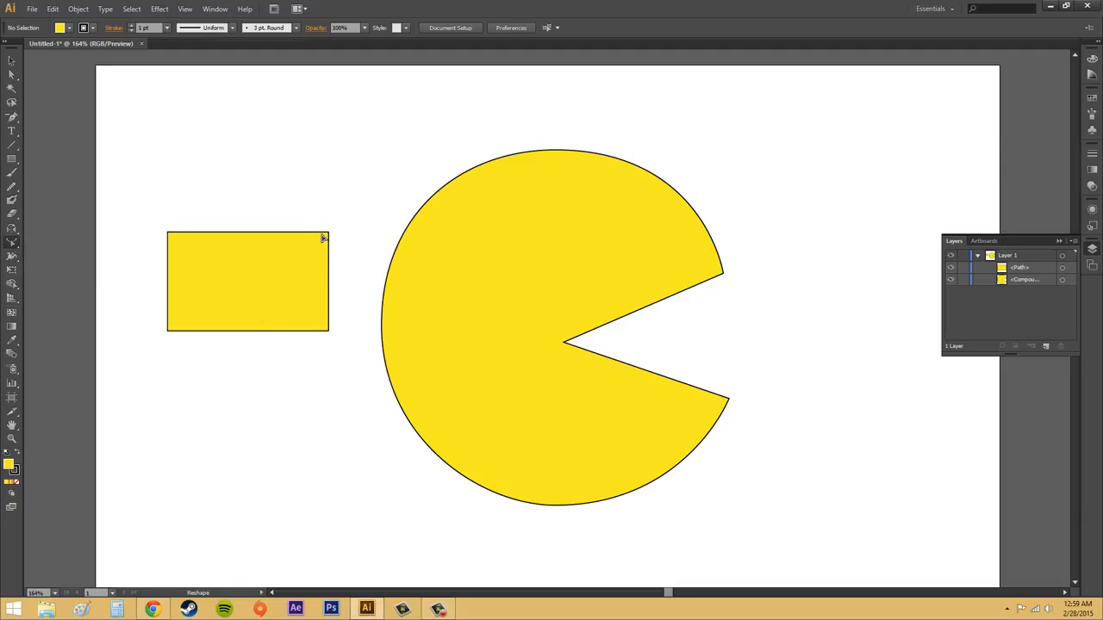
left_click(12, 70)
left_click(287, 234)
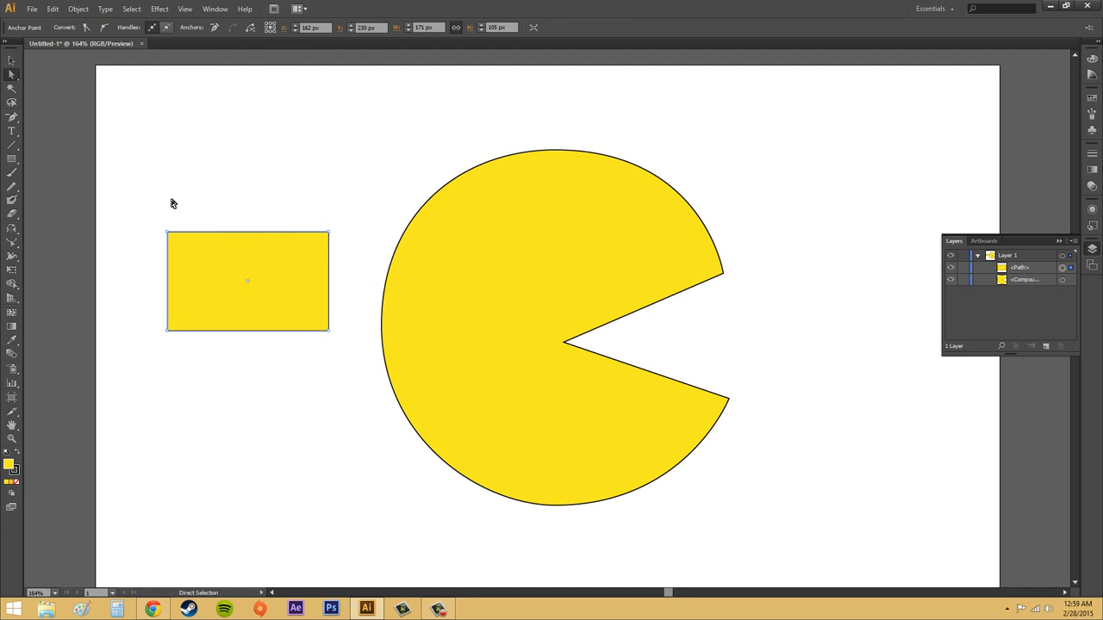
left_click_drag(151, 197, 348, 257)
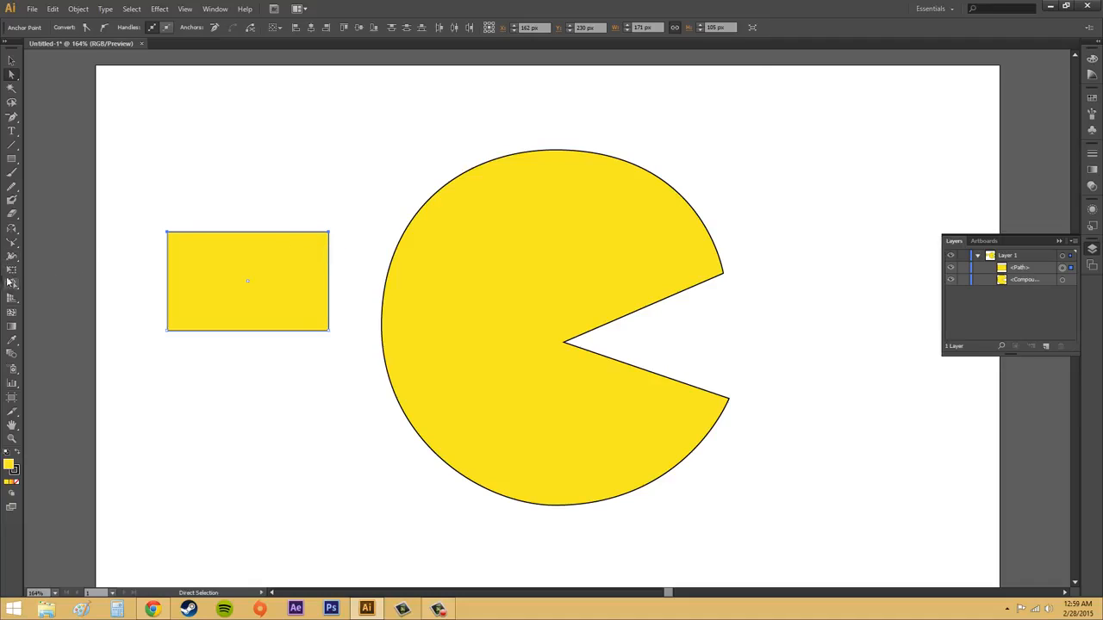
left_click(12, 243)
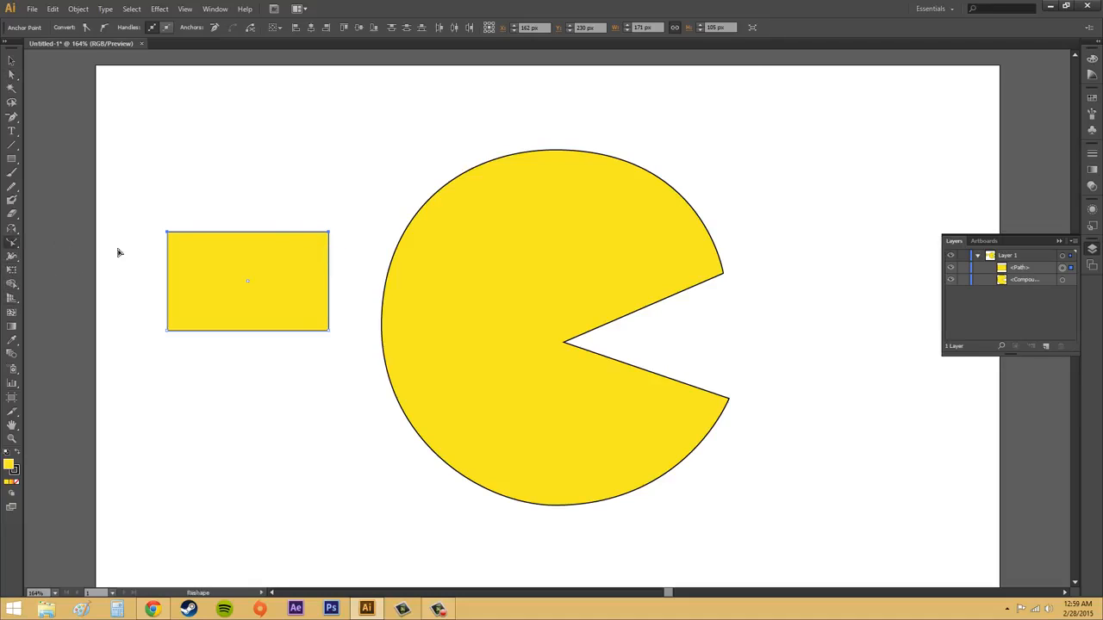
left_click_drag(253, 233, 253, 266)
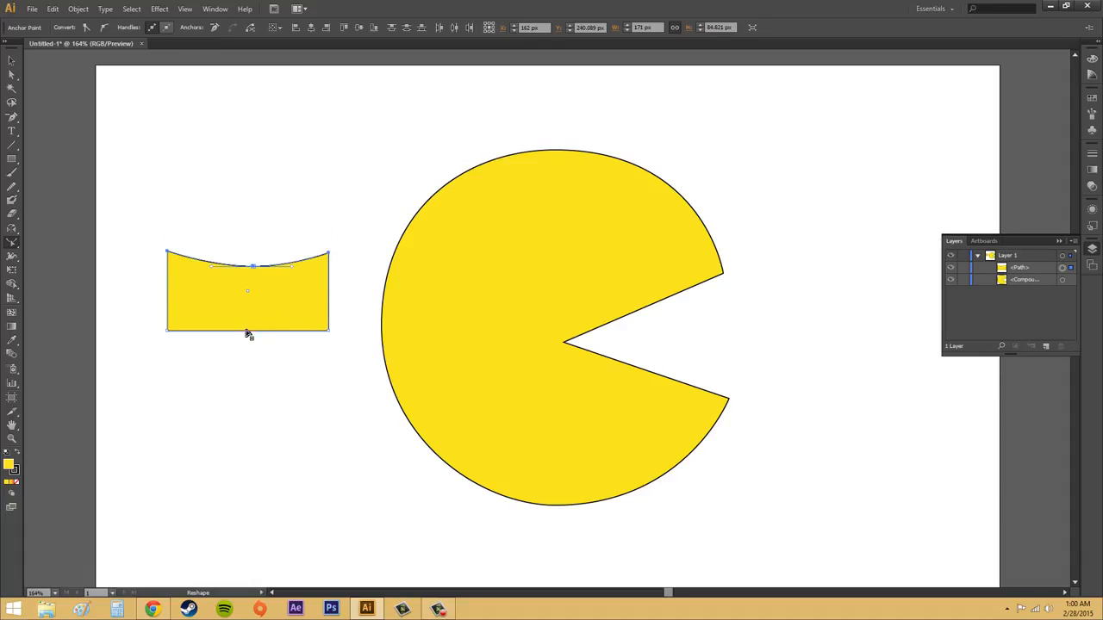
left_click_drag(247, 330, 247, 305)
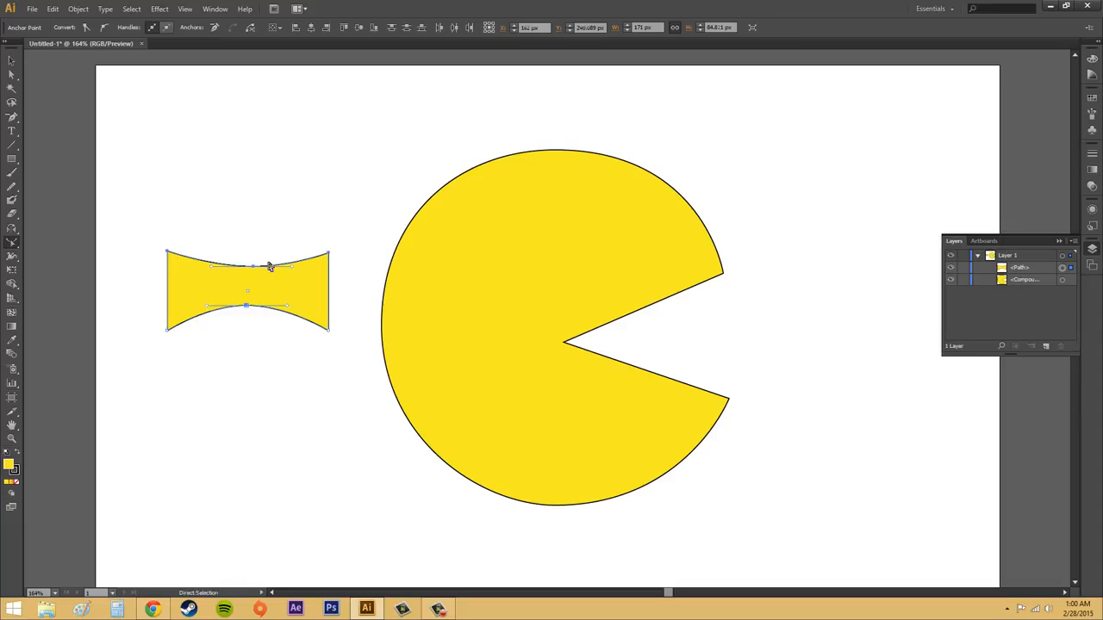
key("ctrl+z")
key("ctrl+z")
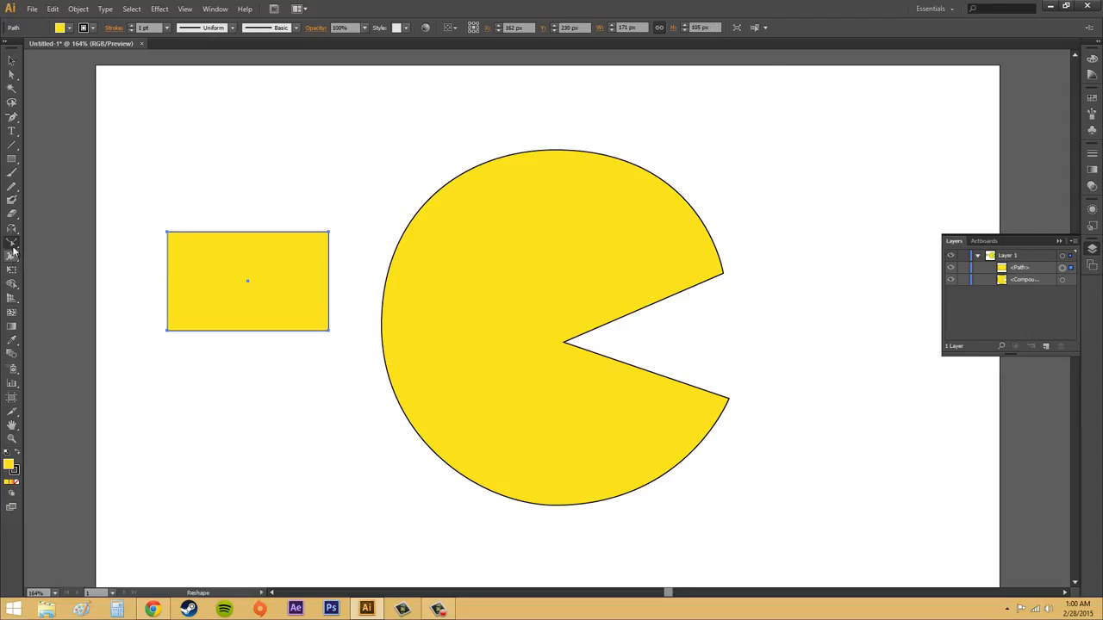
Select only the rectangle's upper-right anchor and bend the top edge down into an uneven curve with the Reshape tool
left_click(11, 241)
left_click(11, 74)
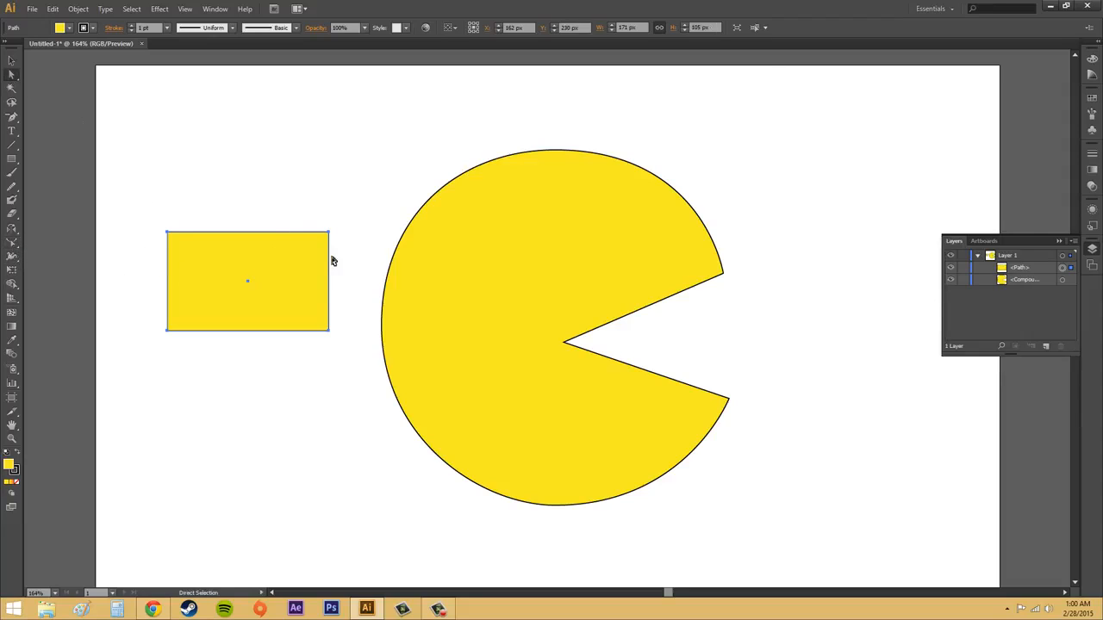
left_click(328, 233)
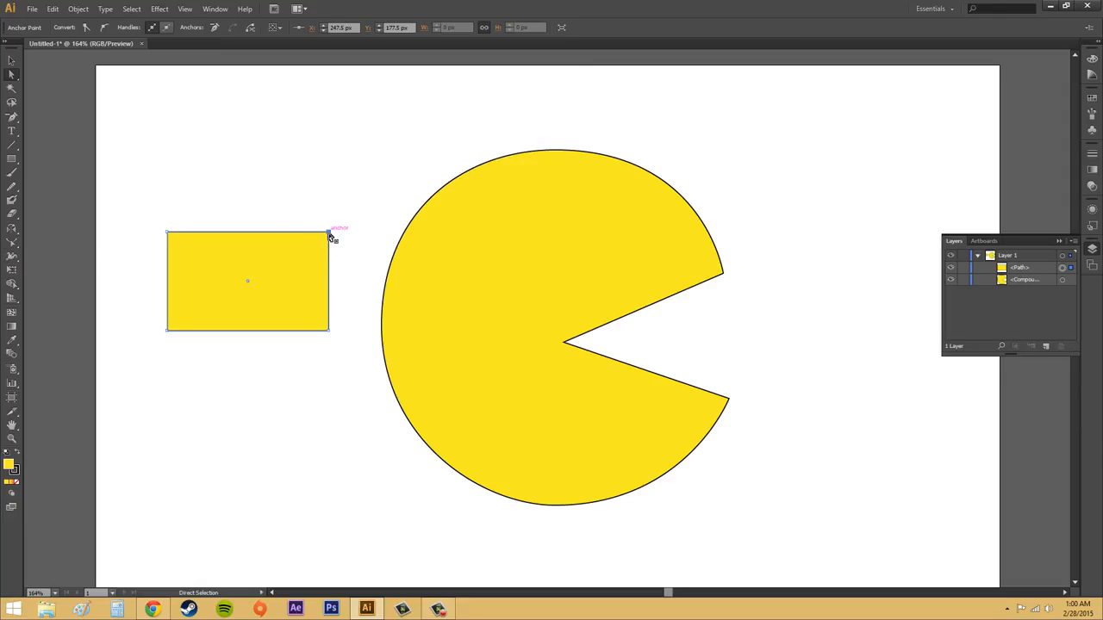
left_click(13, 245)
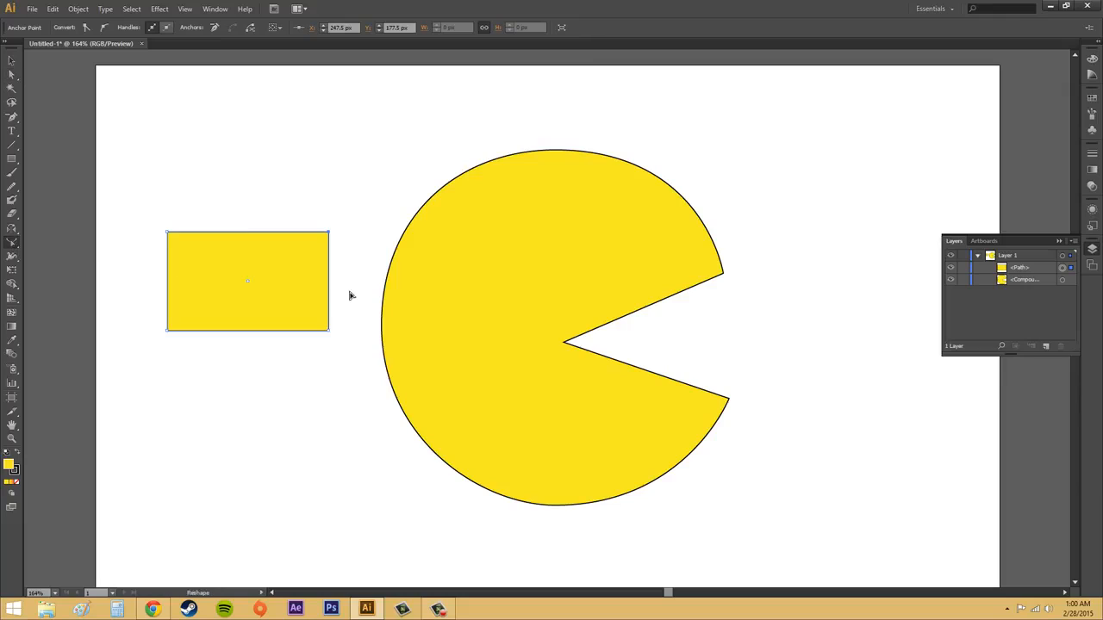
left_click_drag(246, 251, 249, 279)
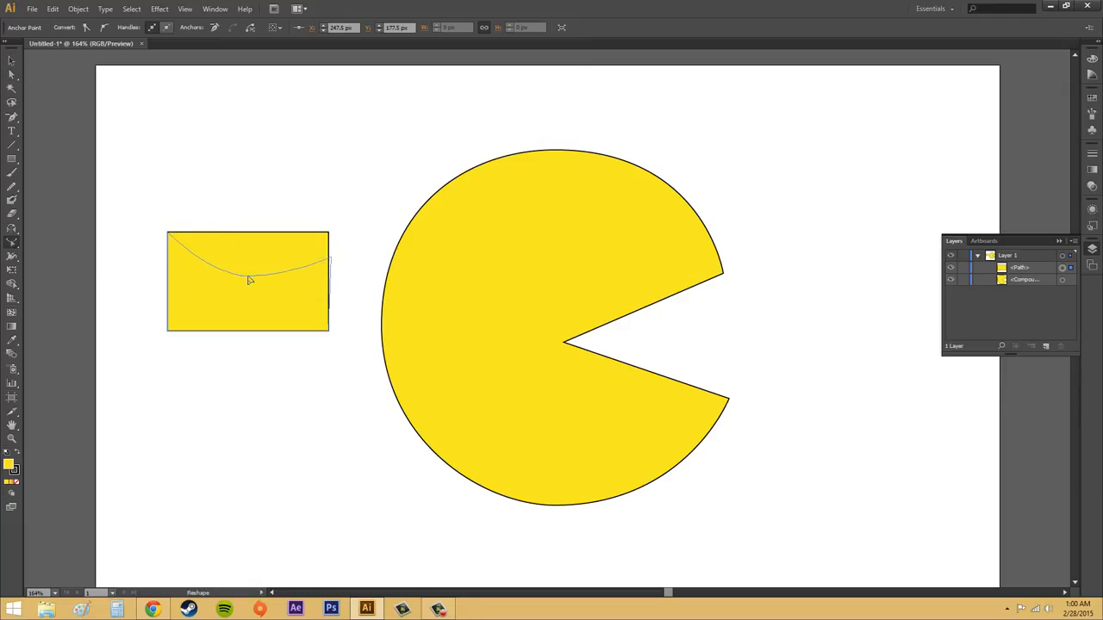
left_click_drag(247, 278, 247, 276)
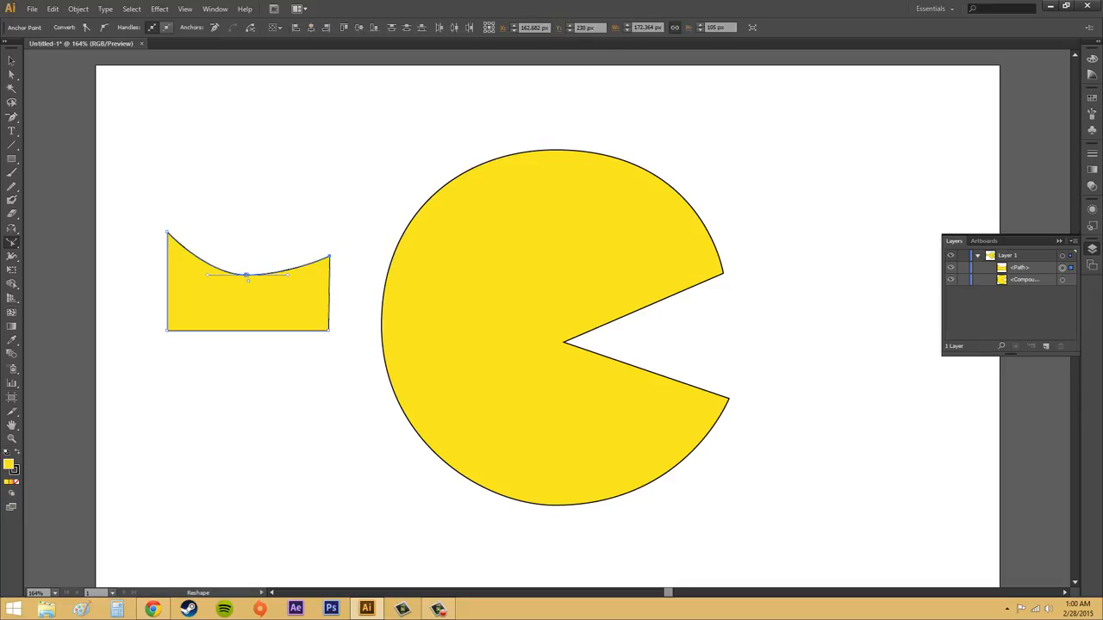
key("F10")
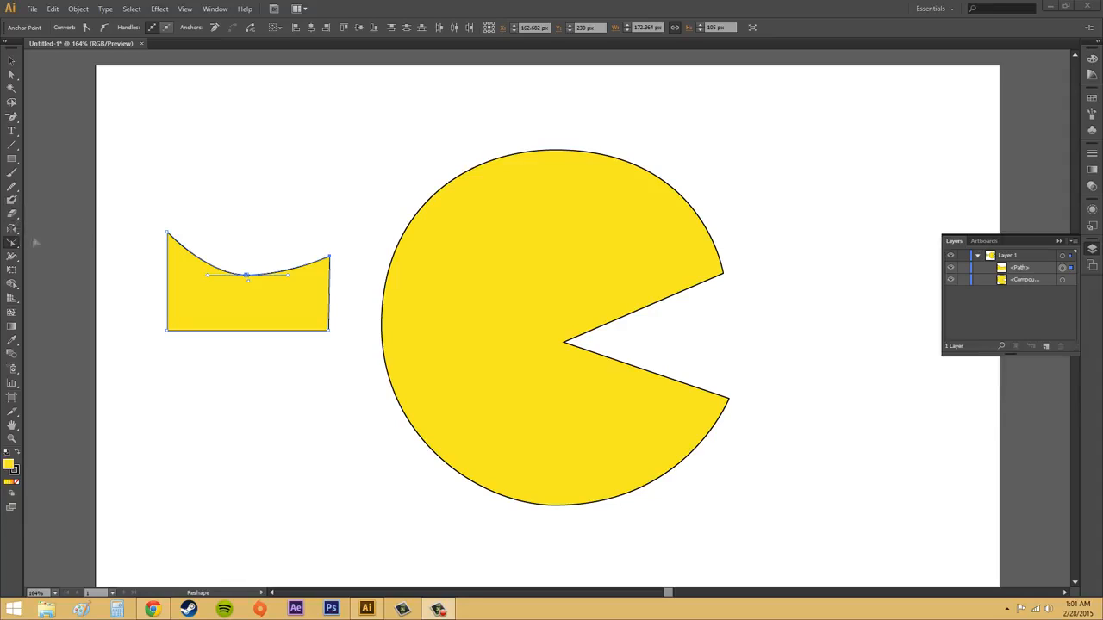
Activate the Eraser and adjust its brush up and down to a small circle suited to Pac-Man's eye
left_click(11, 214)
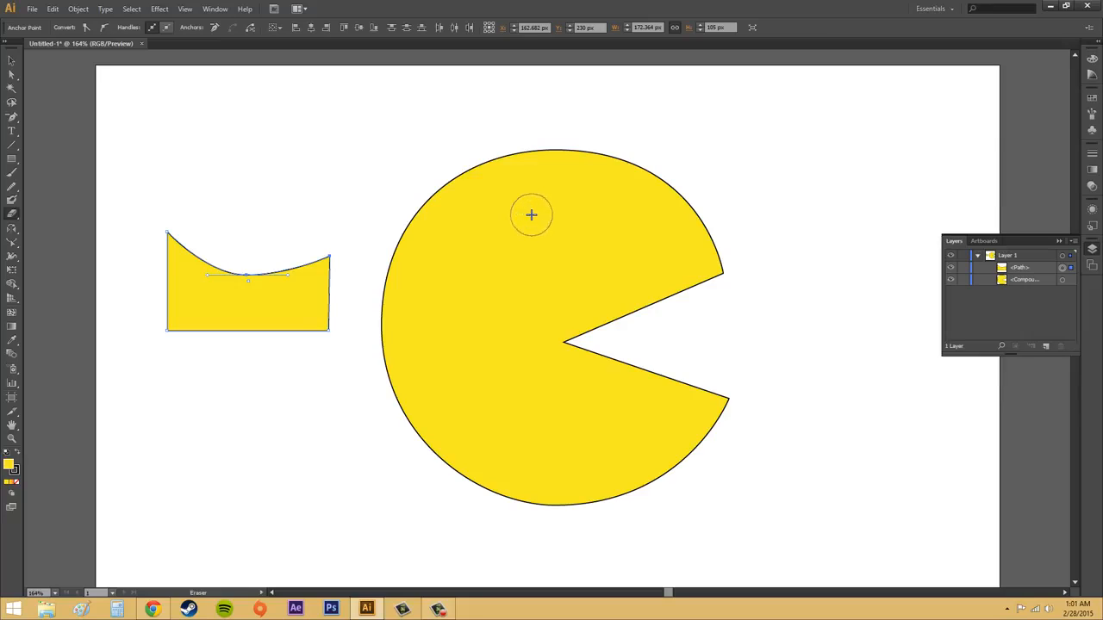
key("]")
key("]")
key("]")
key("]")
key("]")
key("]")
key("]")
key("]")
key("]")
key("]")
key("]")
key("]")
key("[")
key("[")
key("[")
Select the Pac-Man shape and erase a single round eye hole in the upper part of its head
left_click(11, 79)
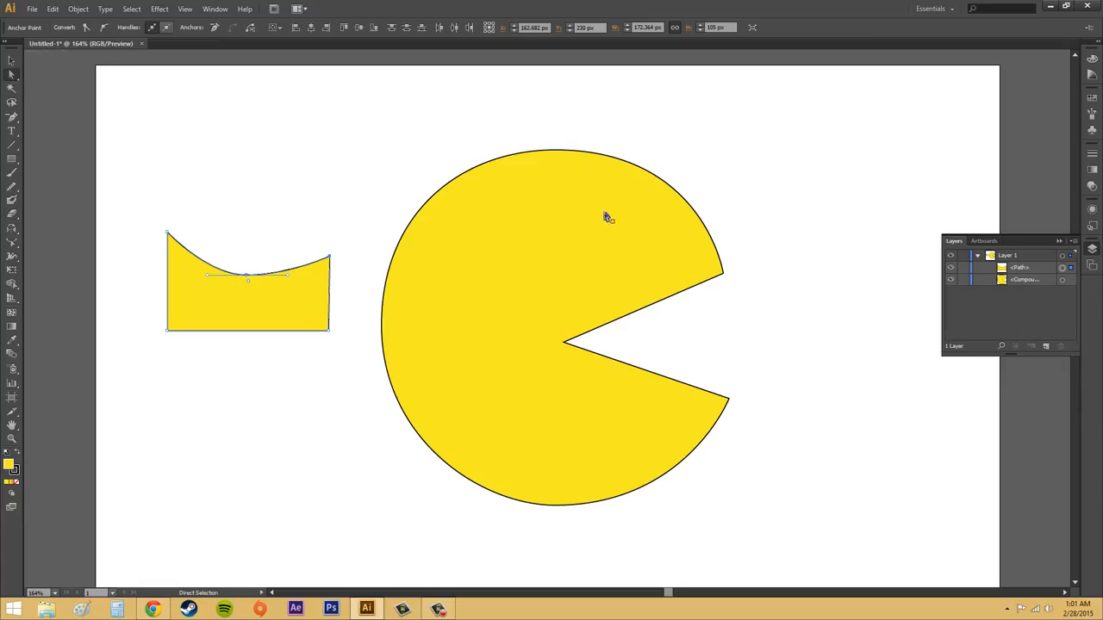
left_click(579, 157)
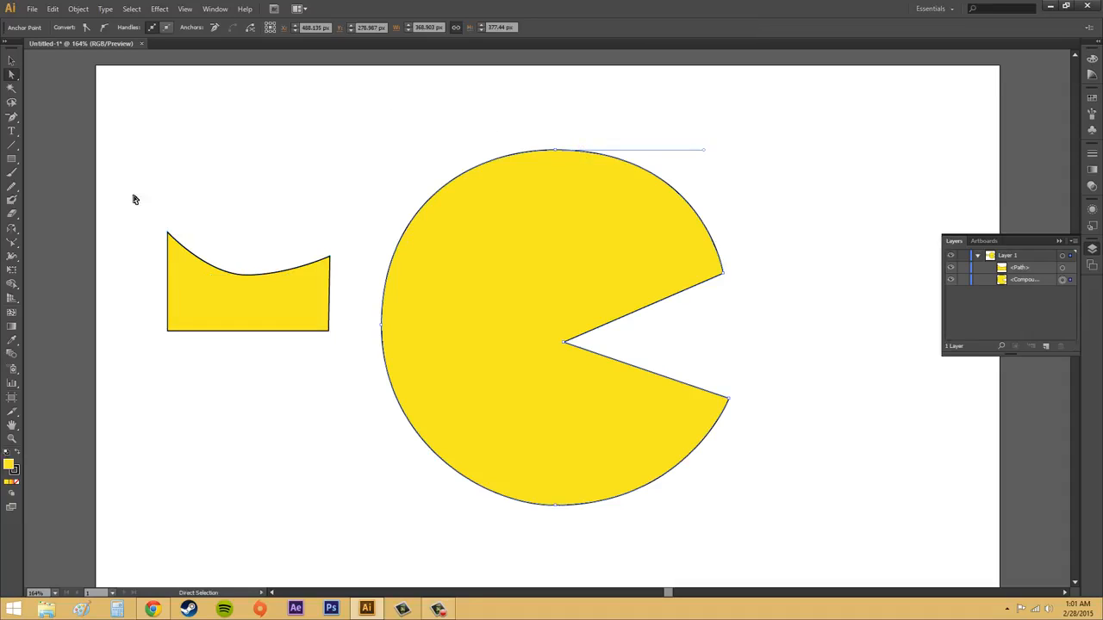
left_click(12, 214)
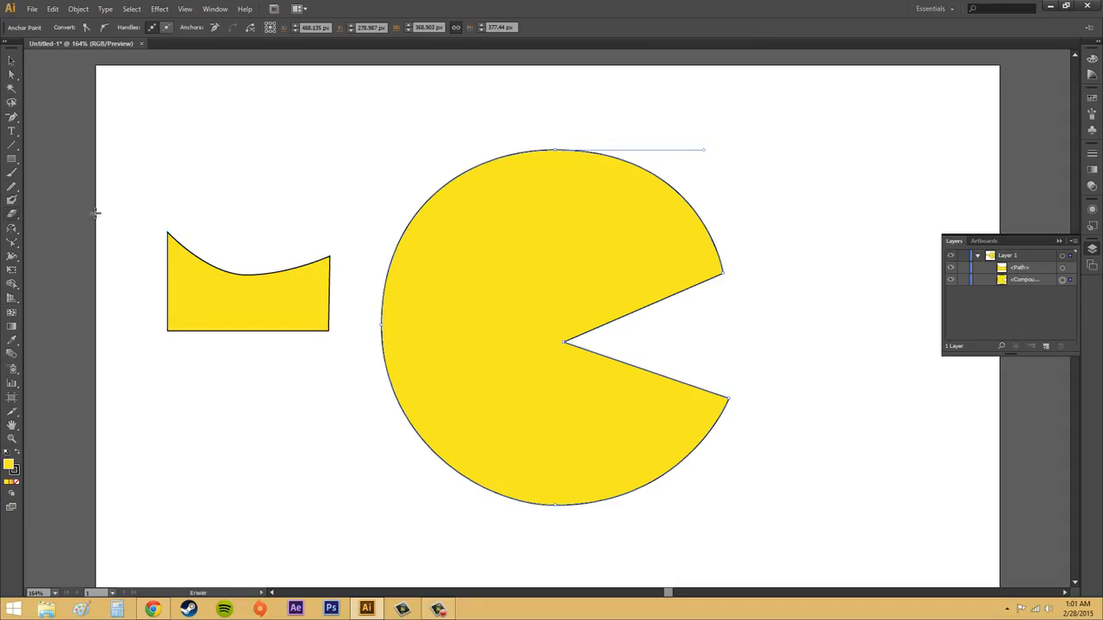
left_click(524, 202)
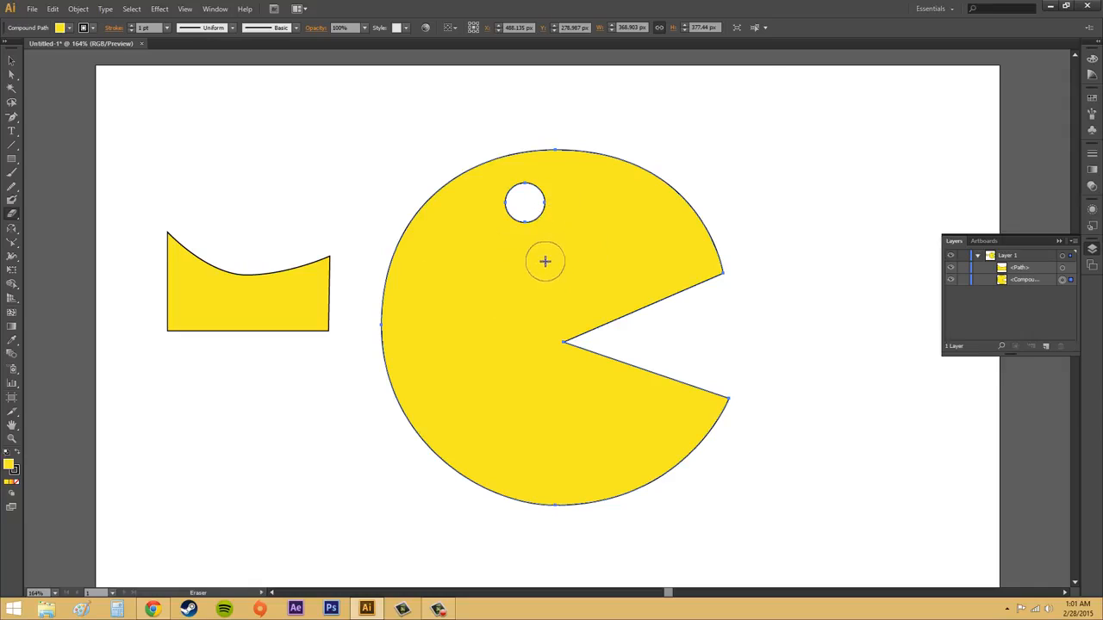
Try moving the Pac-Man shape by its outer edge and by its eye hole, undoing each move
key("a")
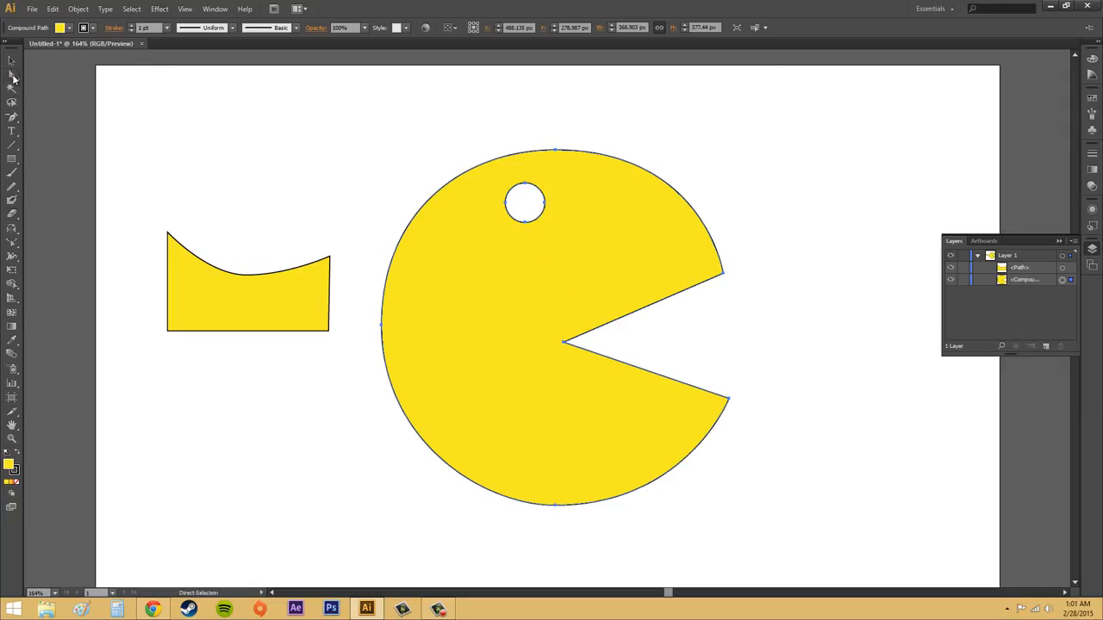
left_click(650, 174)
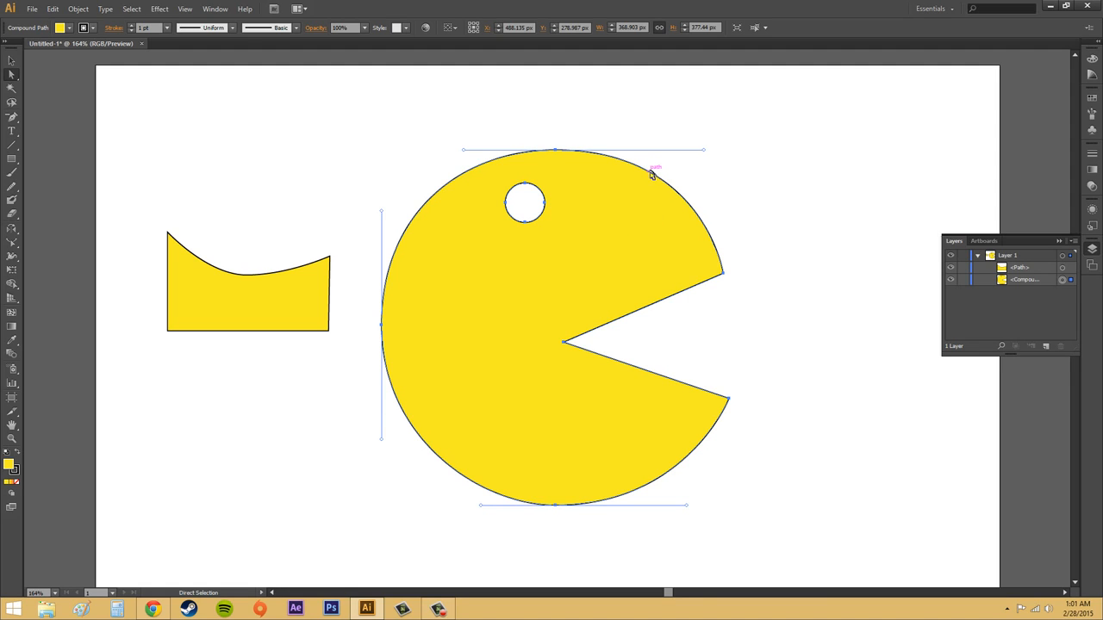
left_click_drag(650, 174, 779, 175)
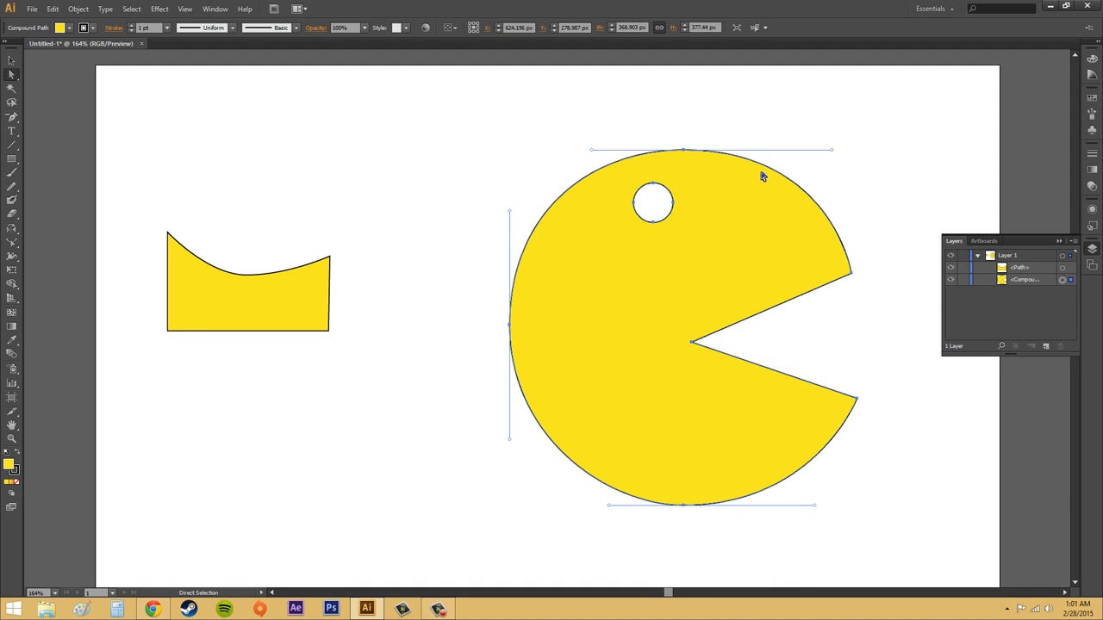
key("ctrl+z")
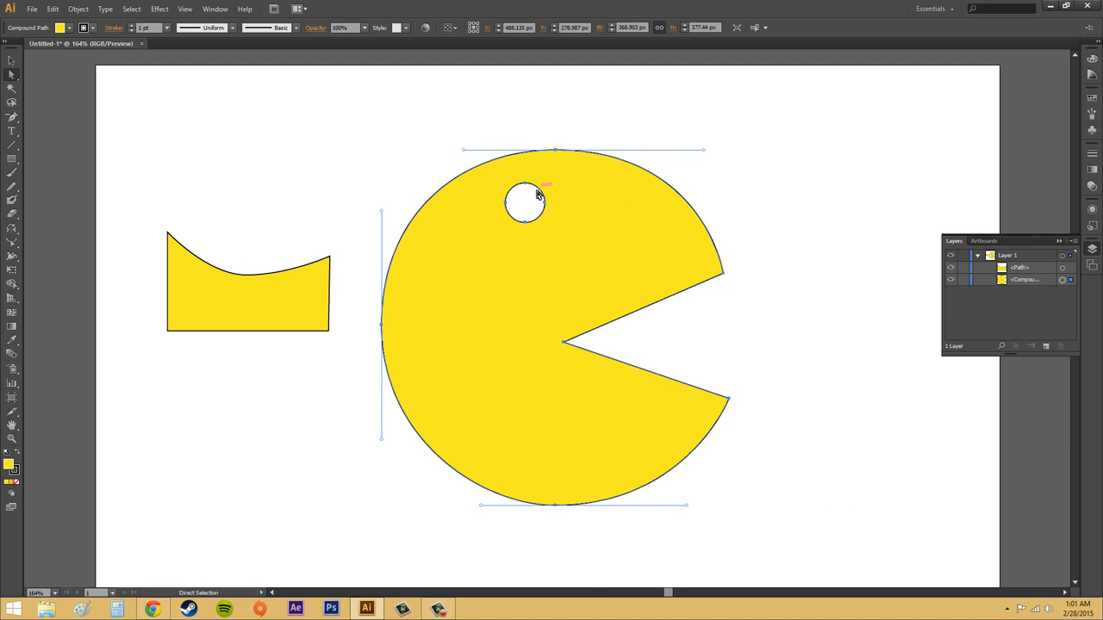
left_click_drag(537, 193, 684, 218)
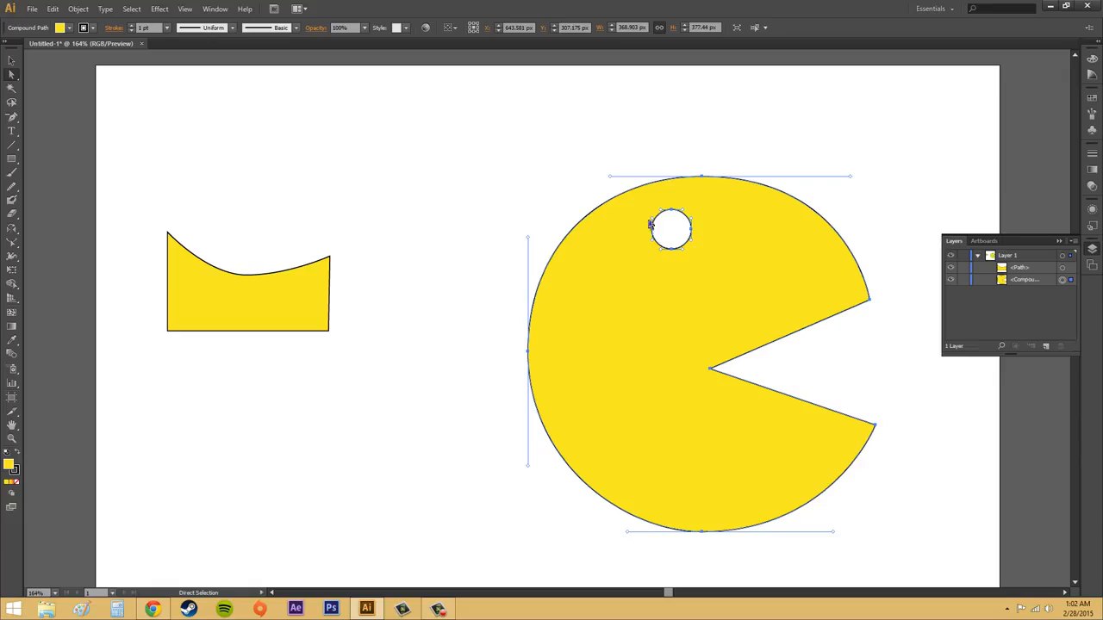
key("ctrl+z")
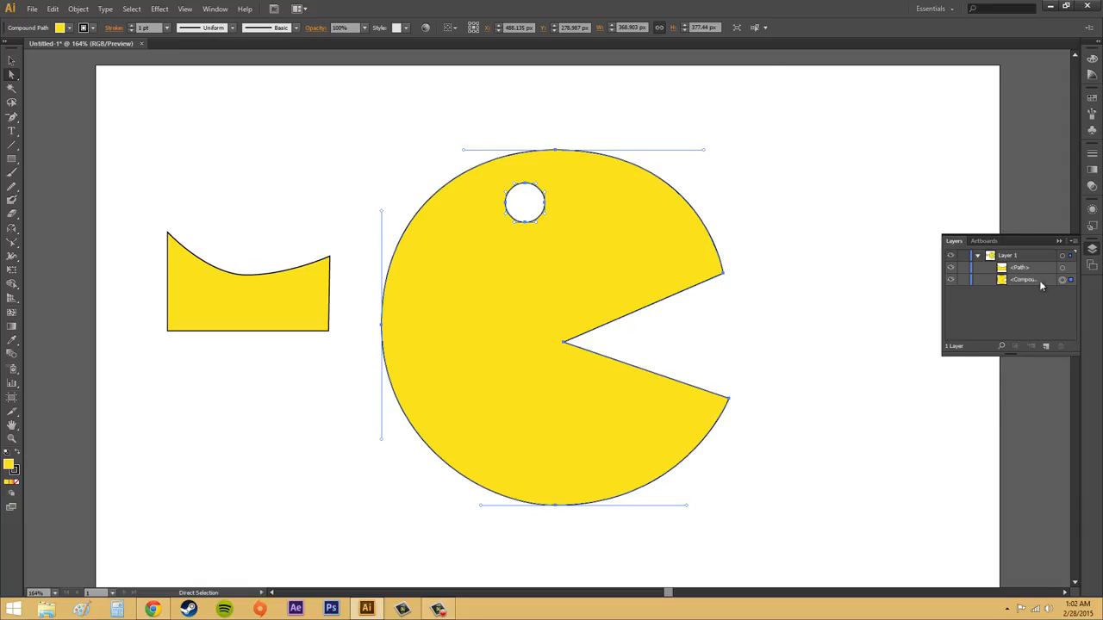
Collapse the Layers panel and draw a freehand oval about 80 by 101 px with the Pencil tool, above and beside Pac-Man's mouth
left_click(1059, 242)
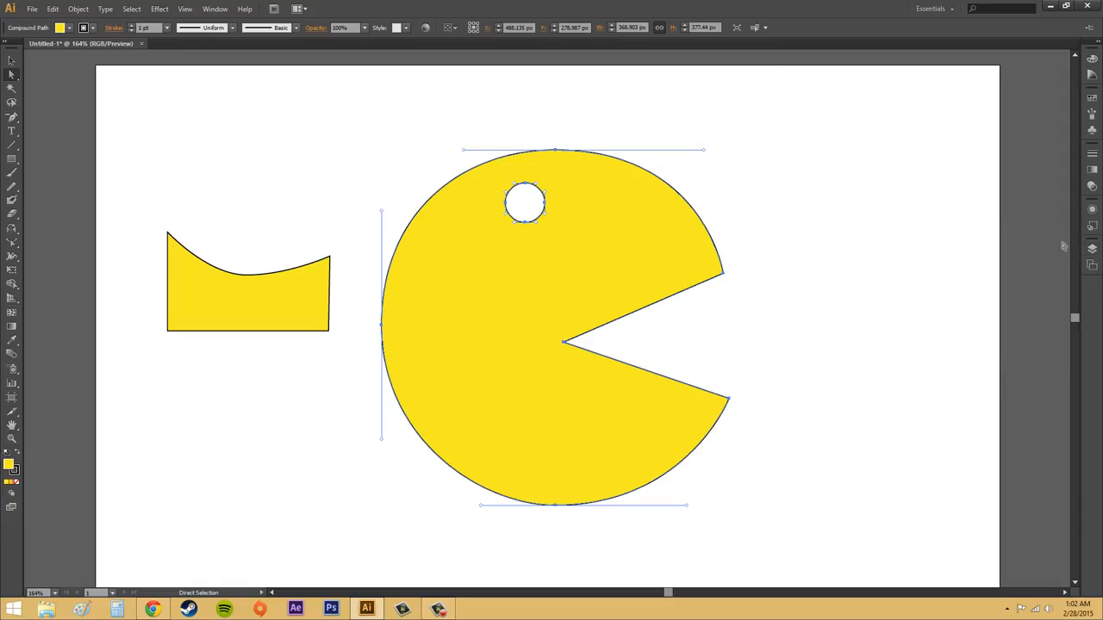
left_click(844, 232)
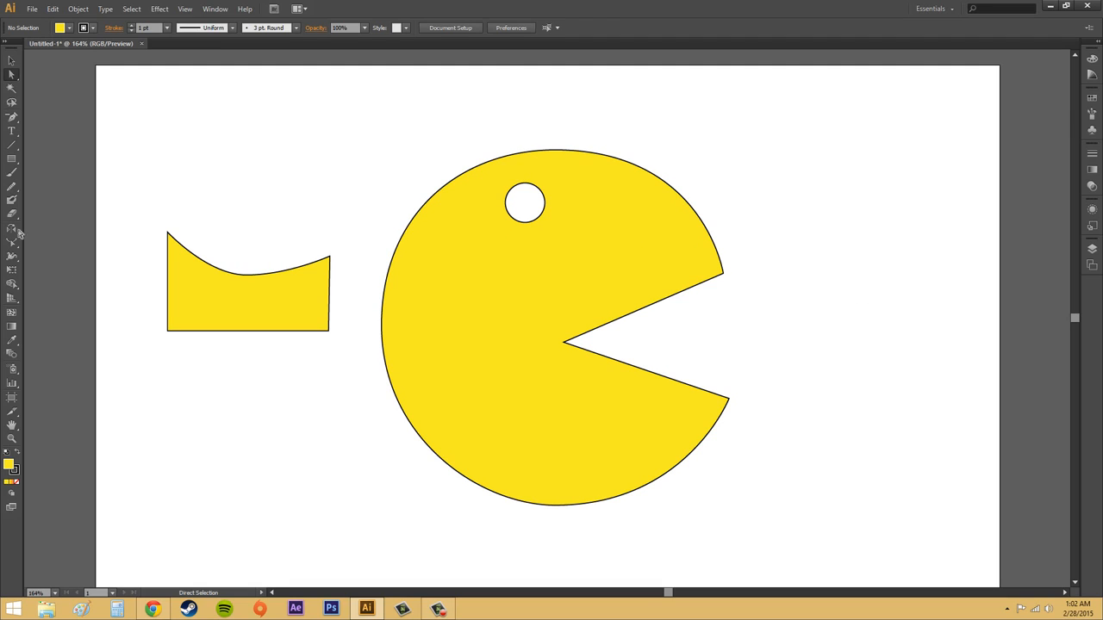
left_click(11, 185)
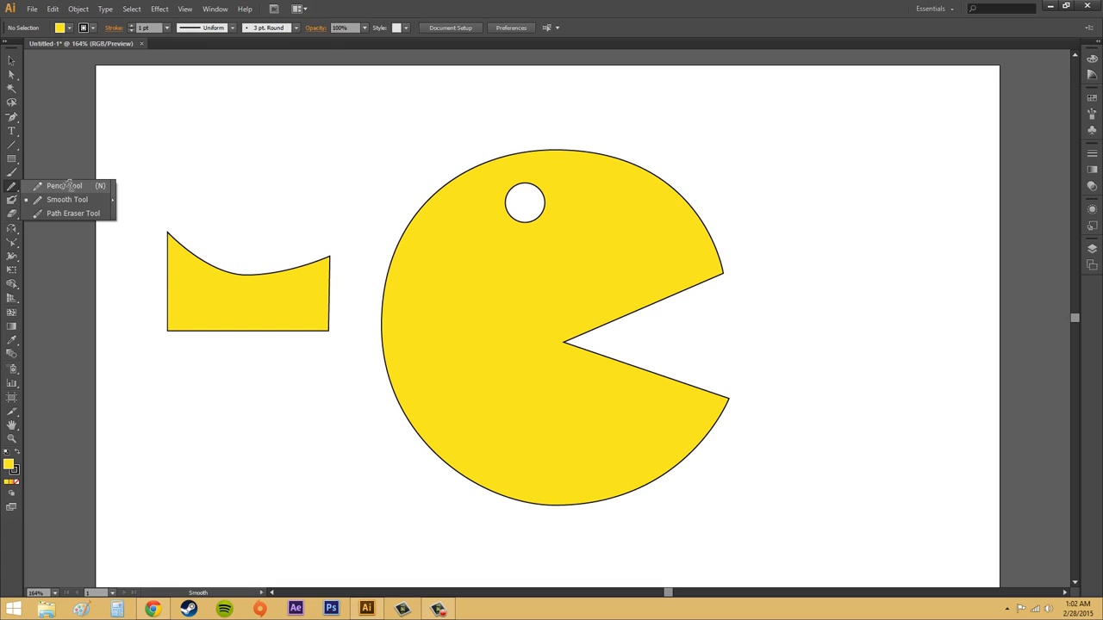
left_click(64, 186)
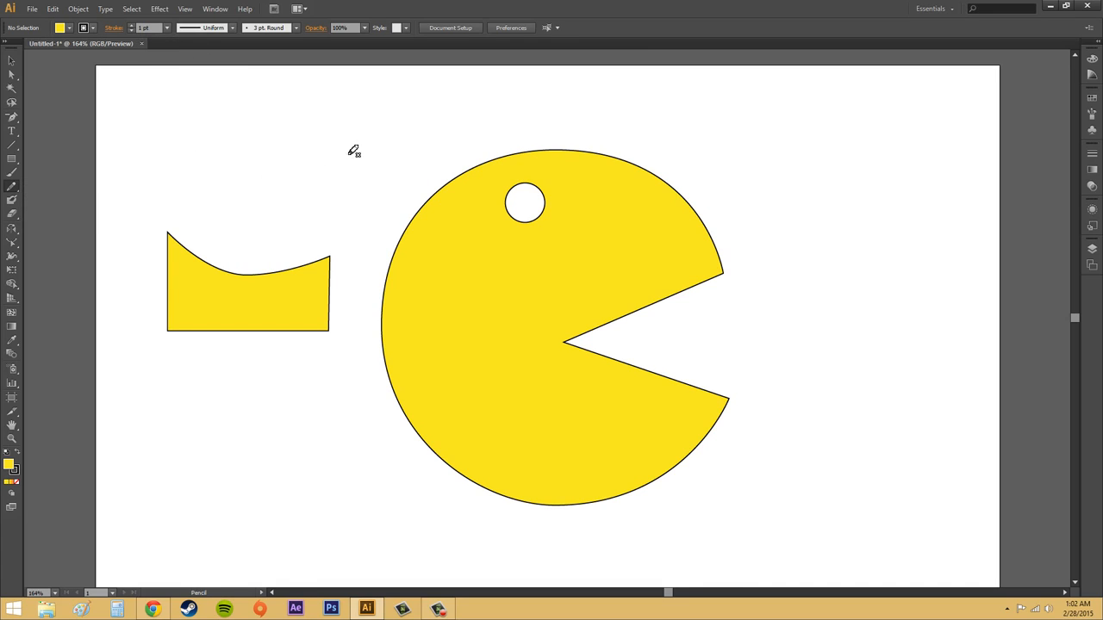
mouse_move(794, 173)
left_mouse_down()
mouse_move(815, 193)
mouse_move(836, 260)
mouse_move(818, 268)
mouse_move(780, 256)
mouse_move(764, 226)
mouse_move(805, 170)
left_mouse_up()
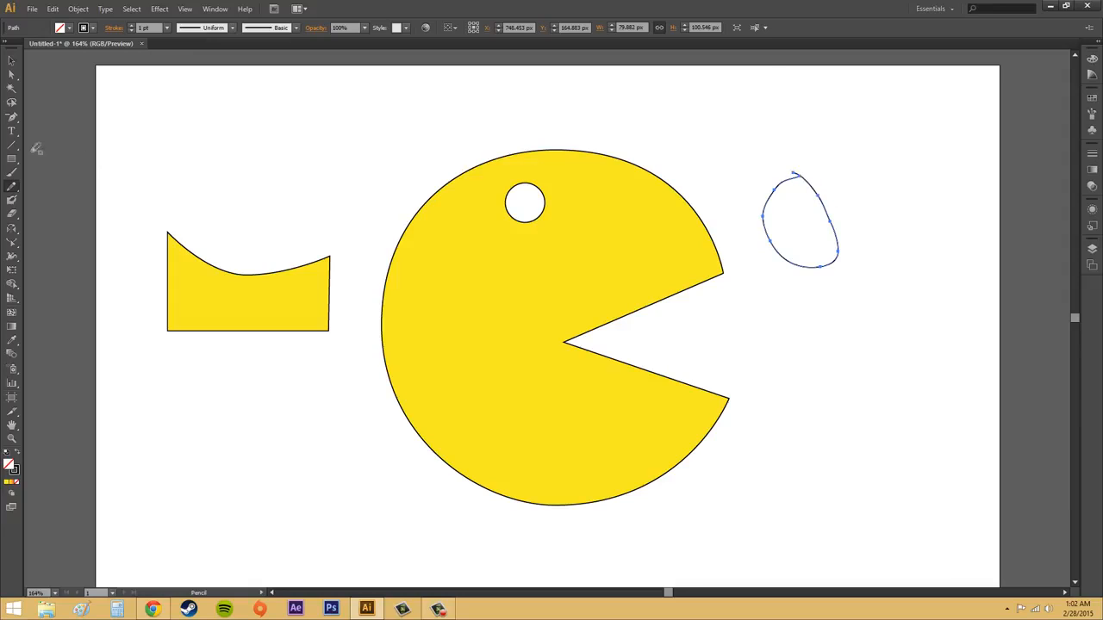
Try removing the freehand oval's uppermost anchor with the Delete Anchor Point tool, undo it and return to Direct Selection
left_click(9, 120)
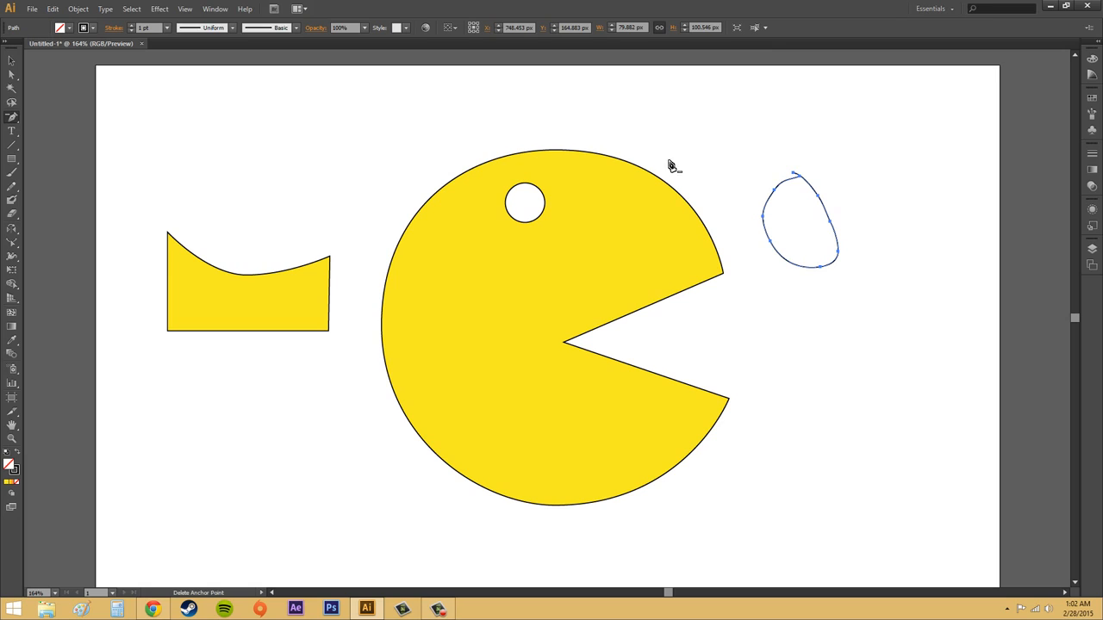
left_click(795, 176)
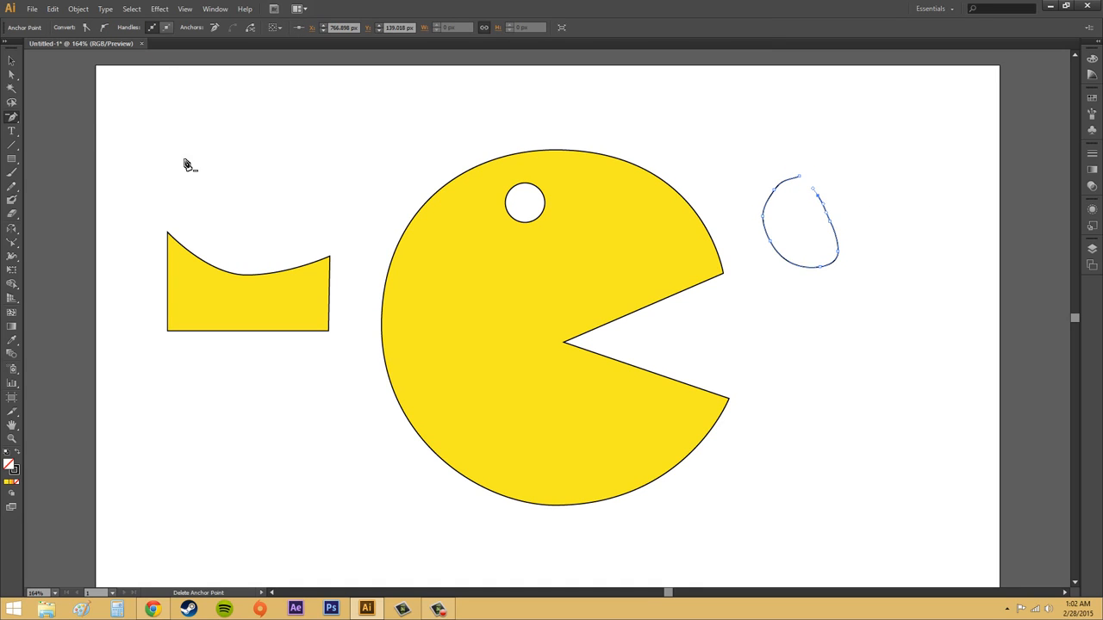
key("ctrl+z")
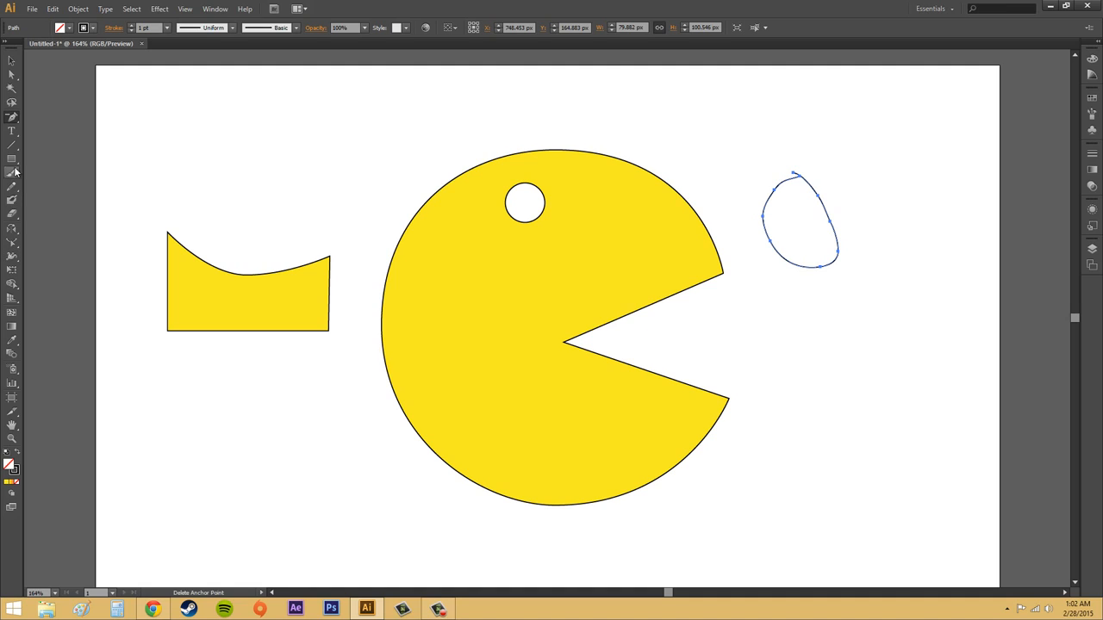
left_click(12, 74)
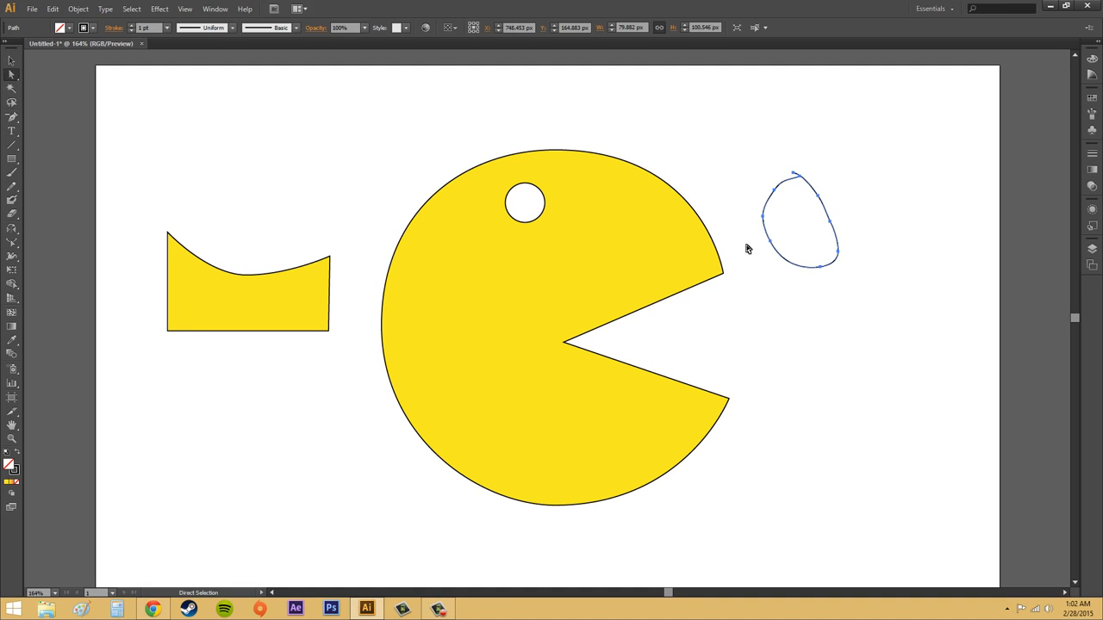
Move the whole freehand oval slightly down and left, to about X 742 px, Y 186 px
left_click_drag(799, 179, 797, 199)
scroll(802, 202, "up", 1)
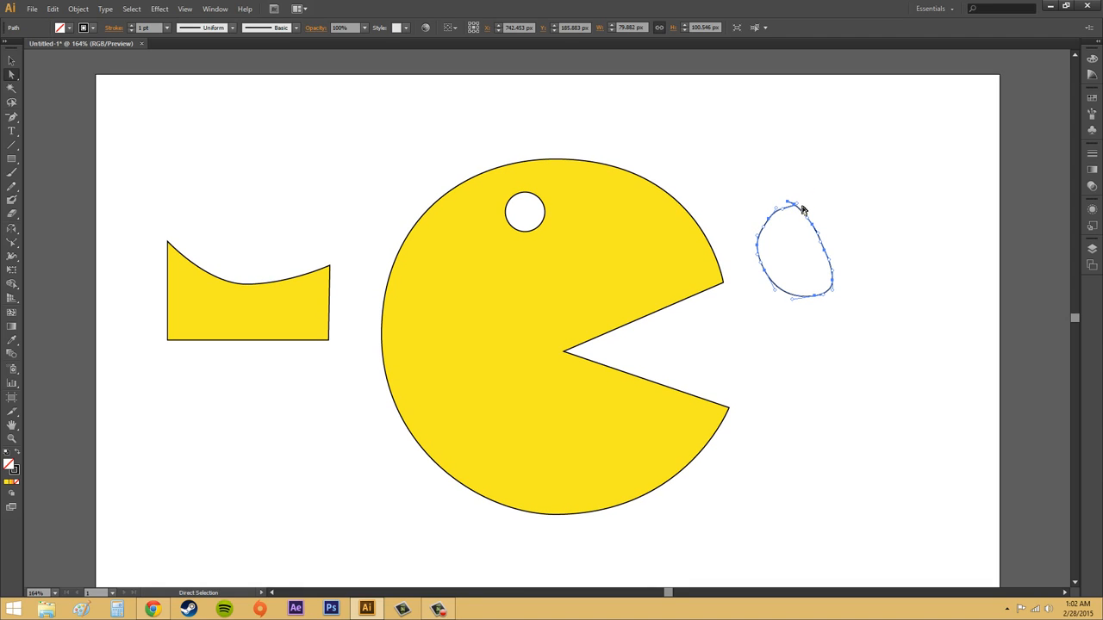
Close the oval's outline by moving its overlapping inner end anchor onto the uppermost end anchor
key("z")
left_click(794, 205)
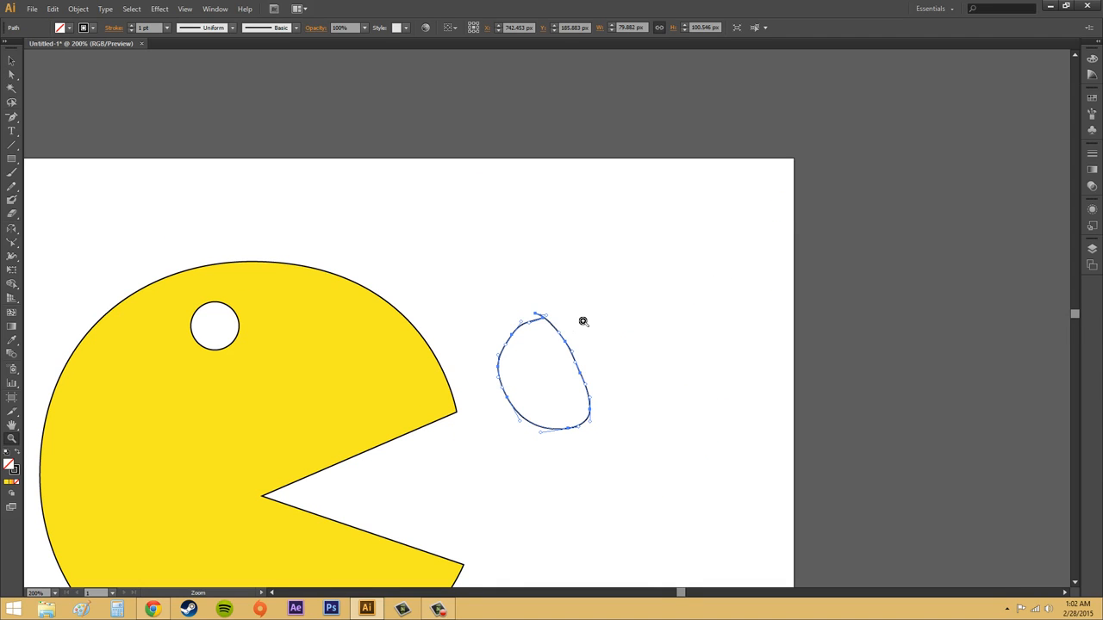
left_click(543, 319)
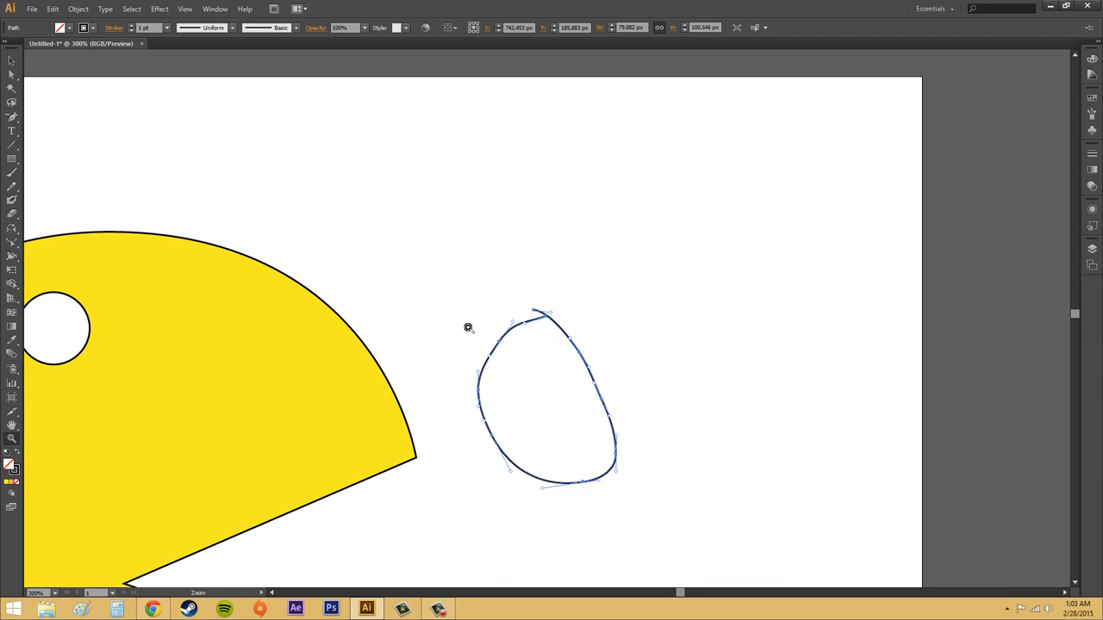
left_click(546, 323)
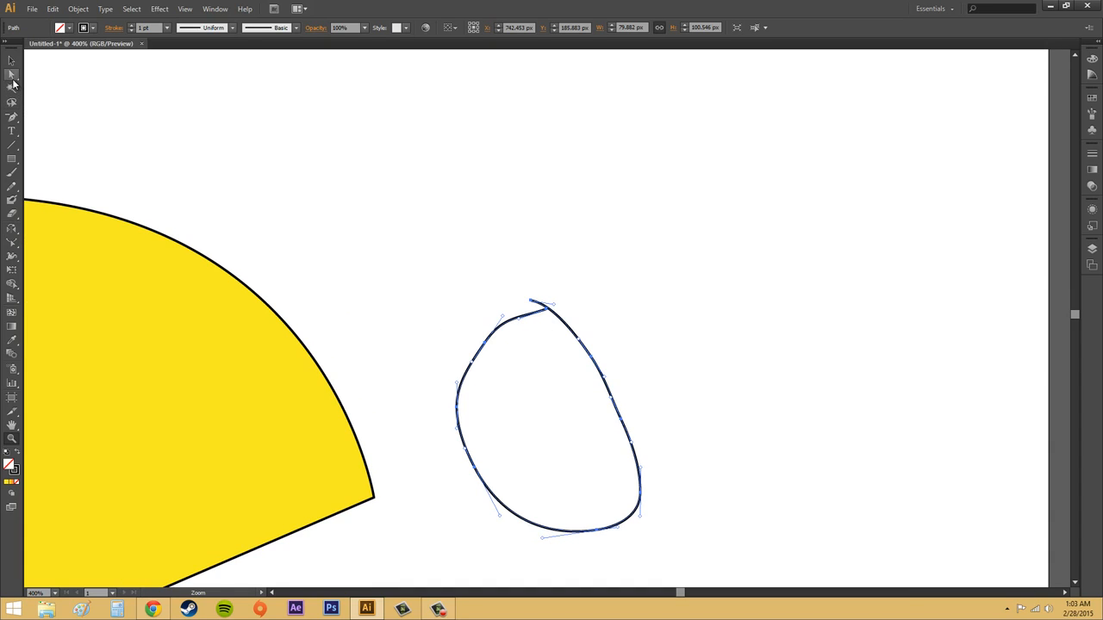
left_click(12, 74)
left_click(546, 310)
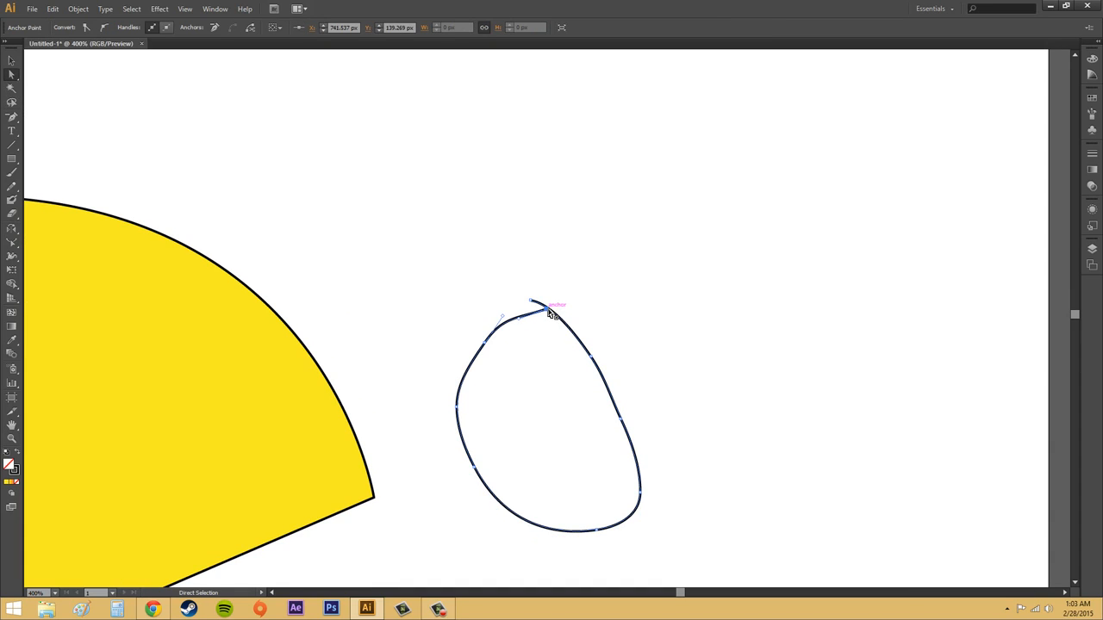
left_click_drag(547, 309, 531, 302)
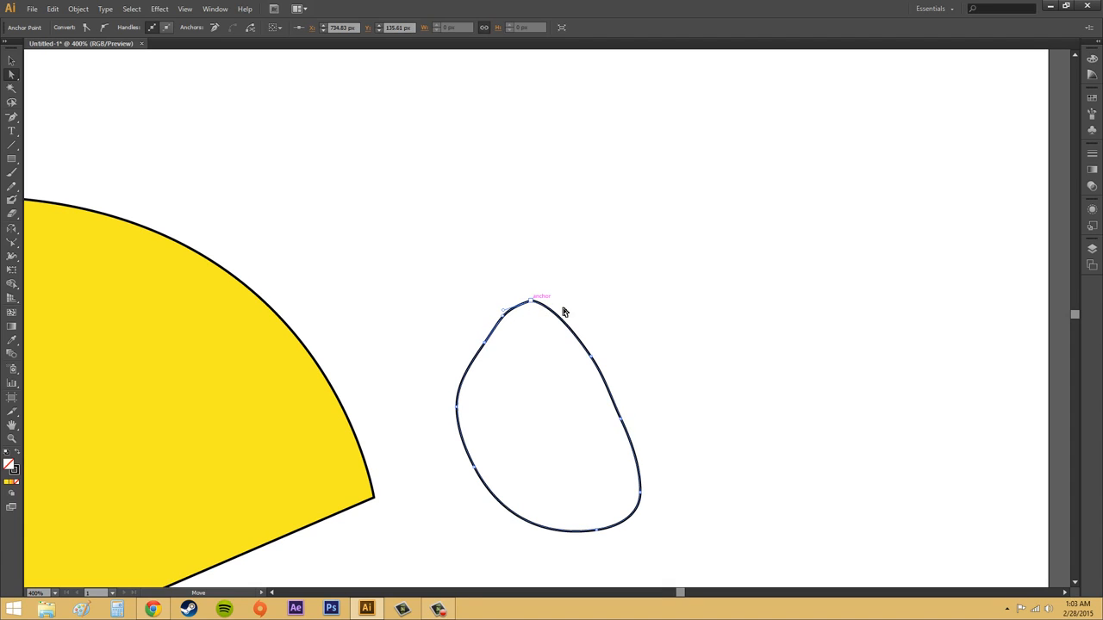
left_click(698, 307)
left_click(534, 303)
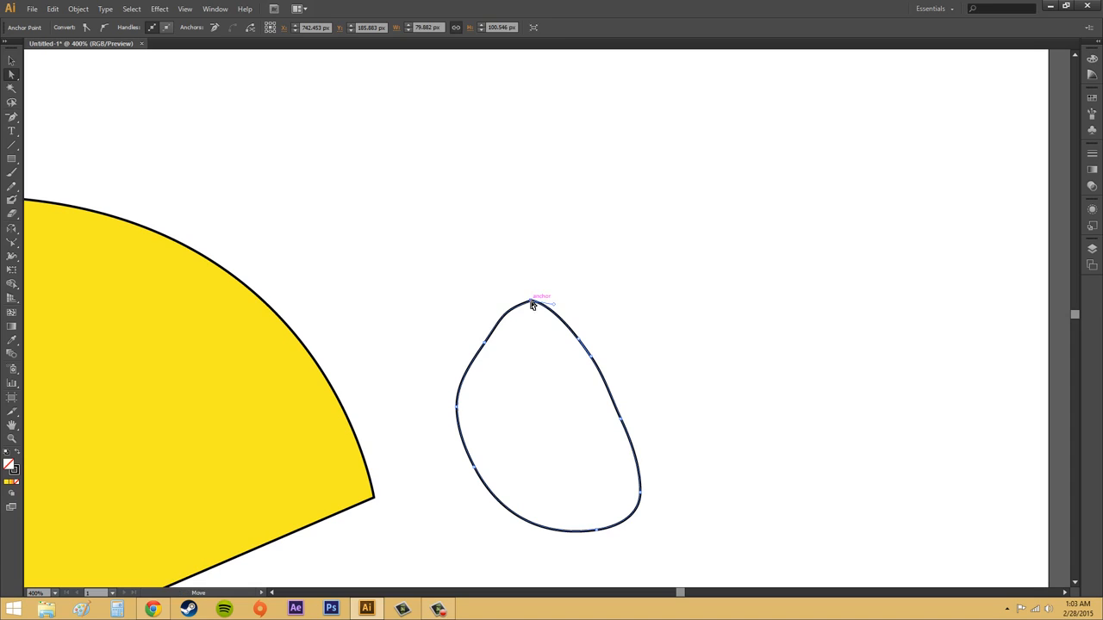
left_click(510, 301)
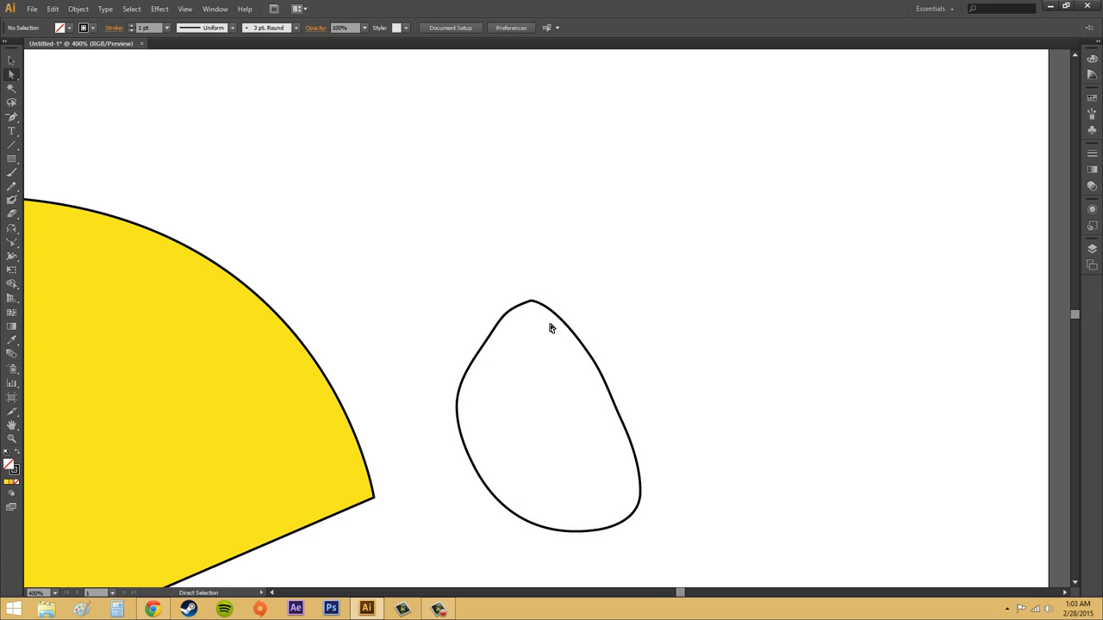
Try smoothing the oval's outline with several Smooth tool strokes, undo them and restore the end anchor's move
left_click(485, 342)
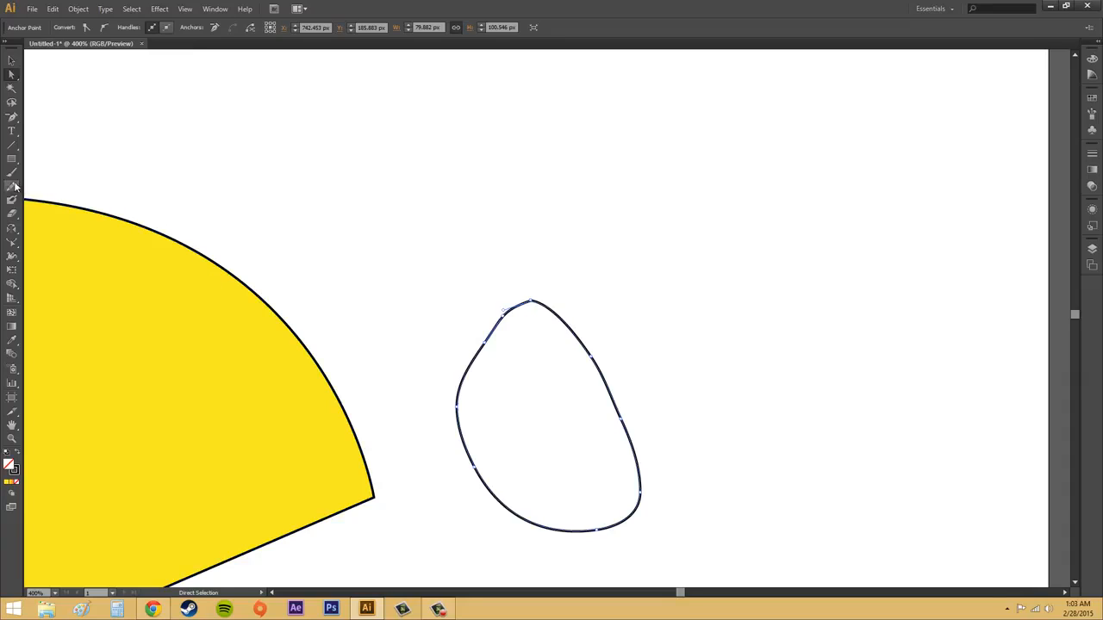
left_click(12, 186)
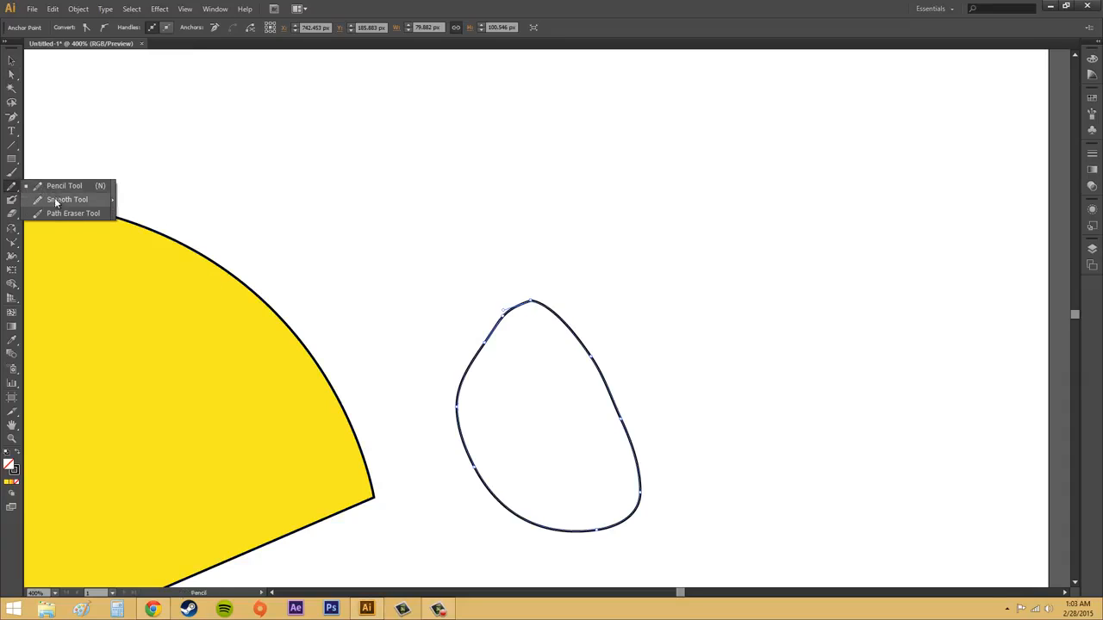
left_click(66, 199)
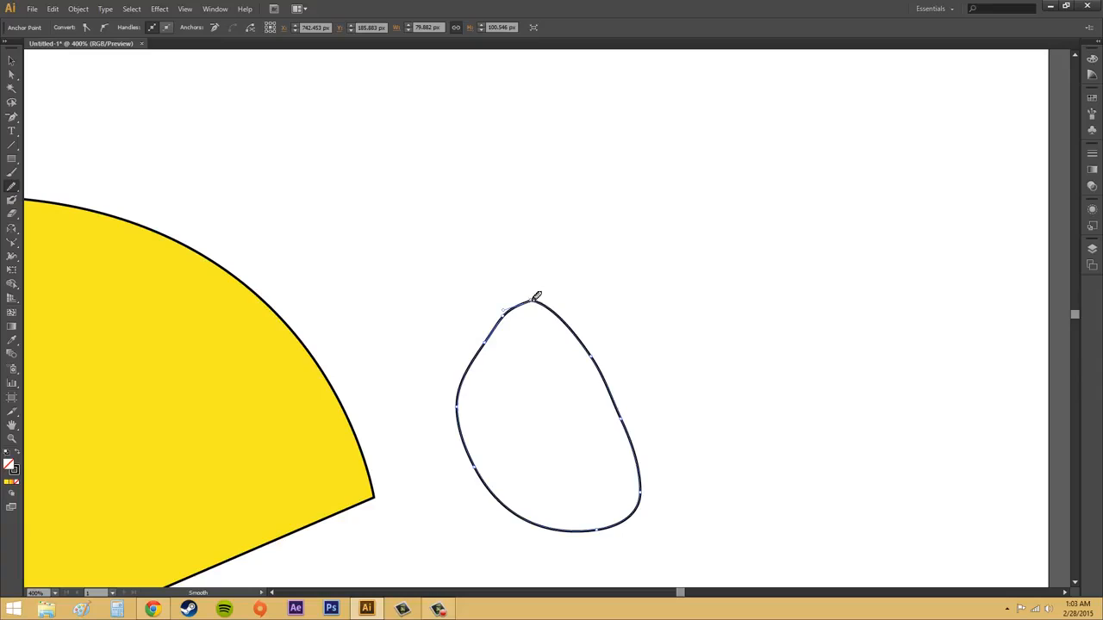
mouse_move(544, 301)
left_mouse_down()
mouse_move(618, 395)
mouse_move(623, 419)
mouse_move(546, 301)
mouse_move(585, 344)
mouse_move(552, 309)
left_mouse_up()
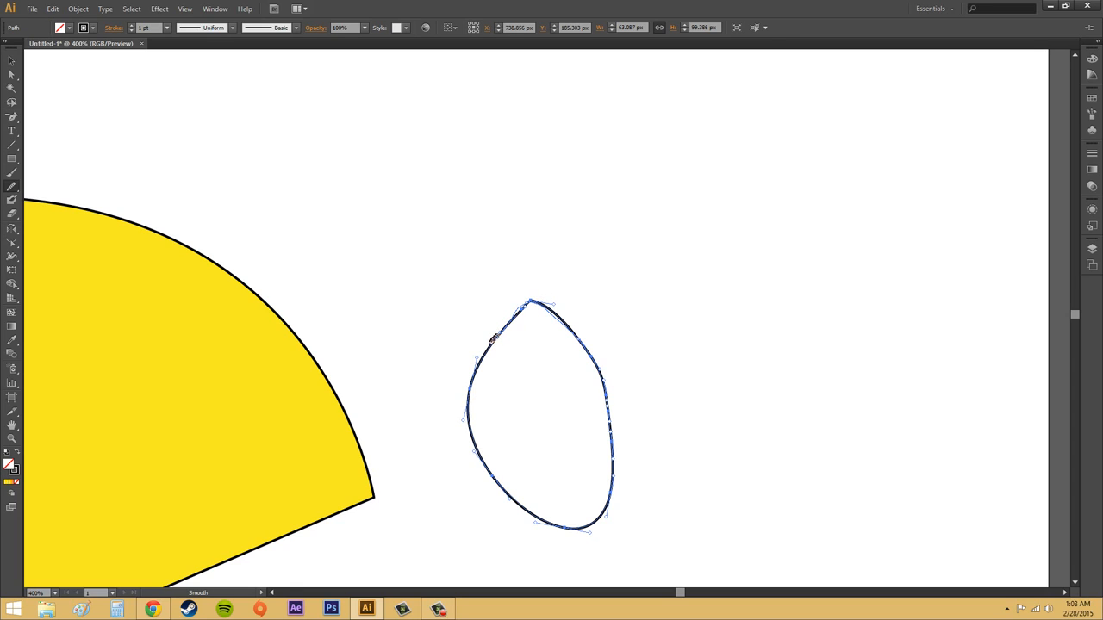
left_click_drag(492, 339, 500, 328)
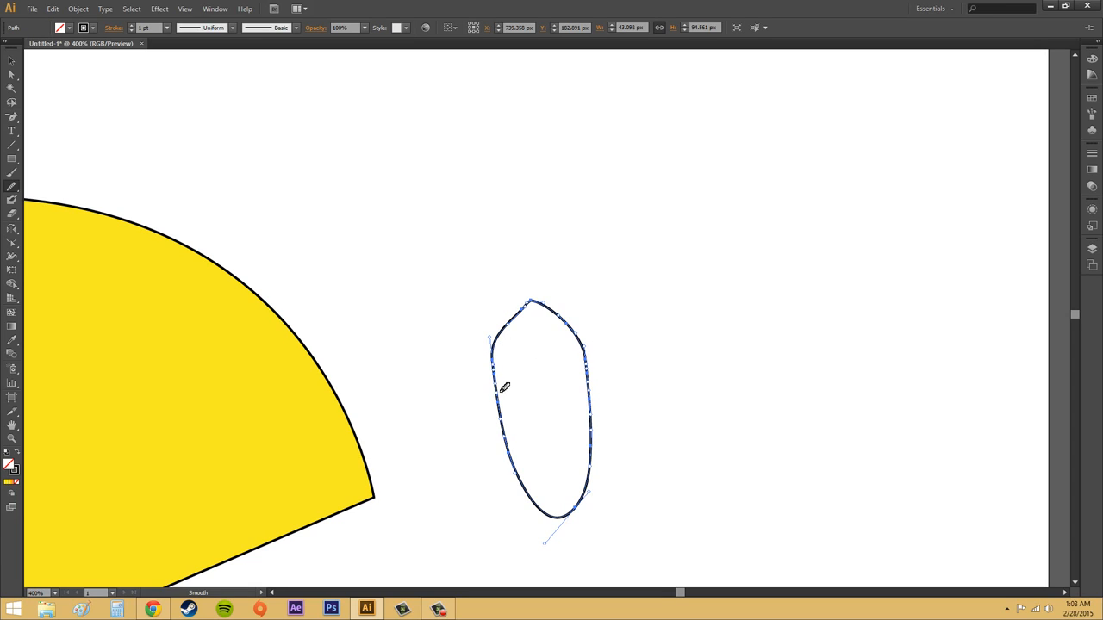
mouse_move(505, 388)
left_mouse_down()
mouse_move(531, 500)
mouse_move(547, 519)
mouse_move(569, 516)
mouse_move(592, 457)
mouse_move(587, 326)
left_mouse_up()
key("ctrl+z")
key("ctrl+z")
key("ctrl+z")
key("ctrl+z")
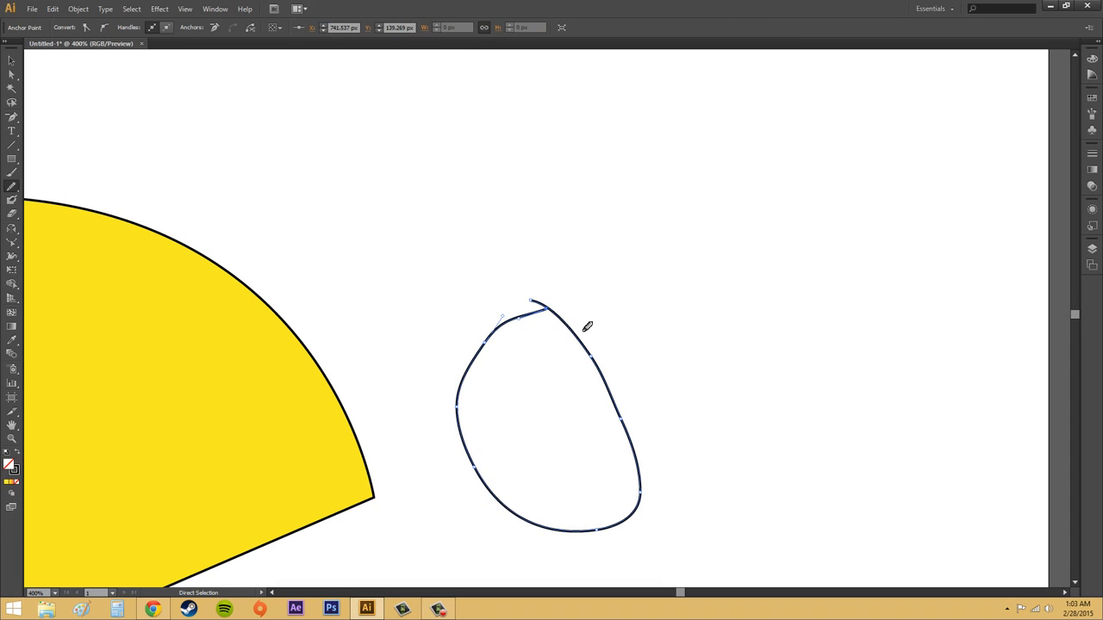
left_click(53, 9)
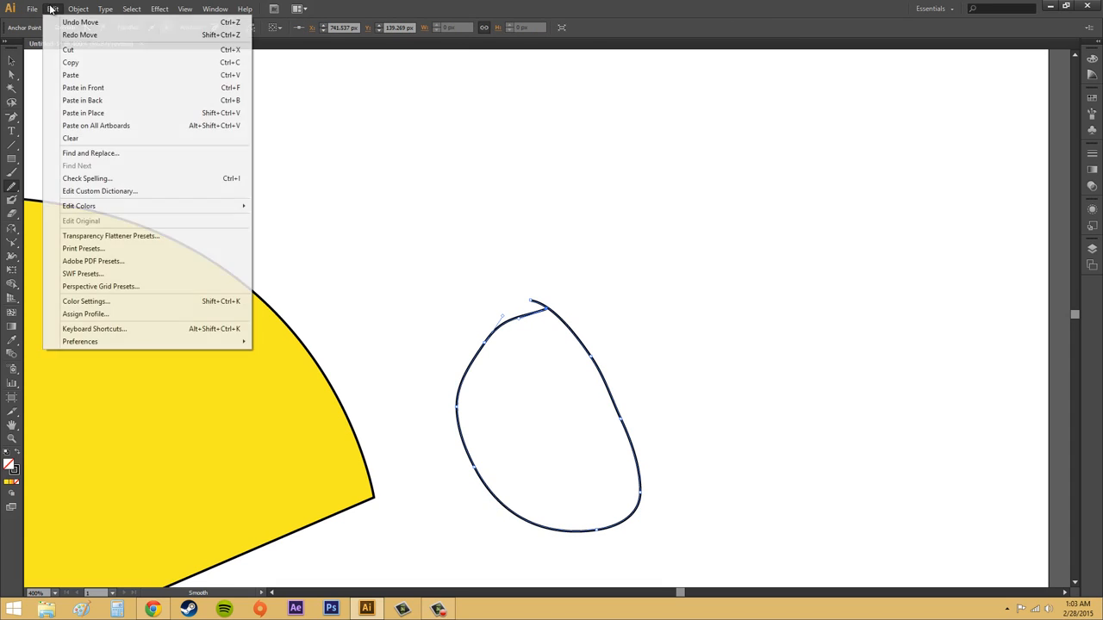
left_click(65, 35)
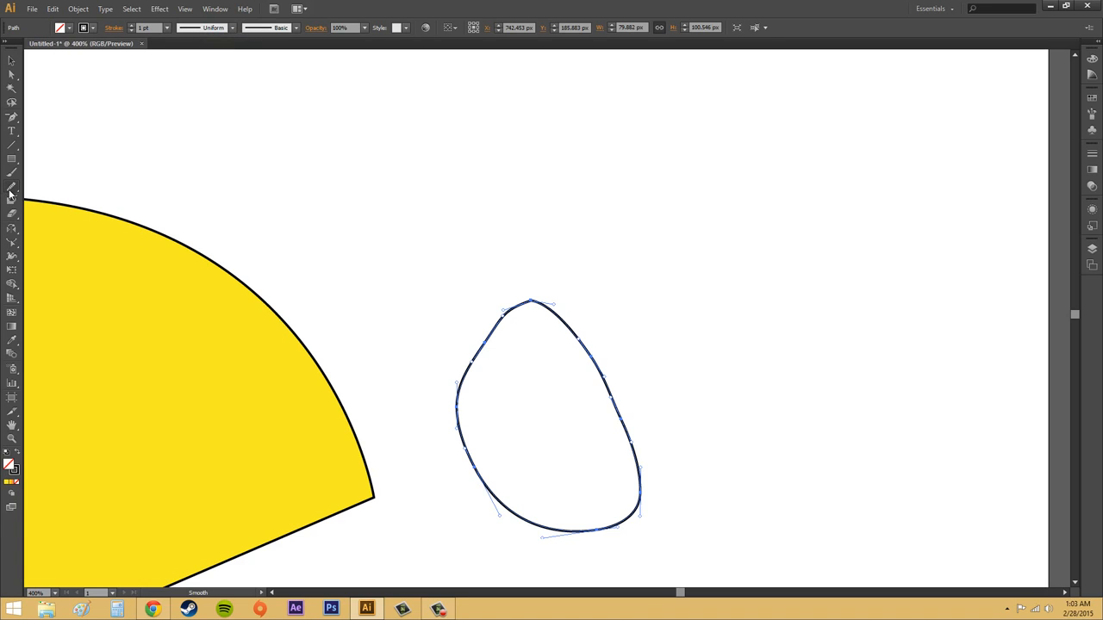
Reset the Smooth tool's fidelity and smoothness to their defaults, and smooth the oval's top and sides
left_click(12, 188)
double_click(11, 188)
left_click_drag(624, 259, 481, 184)
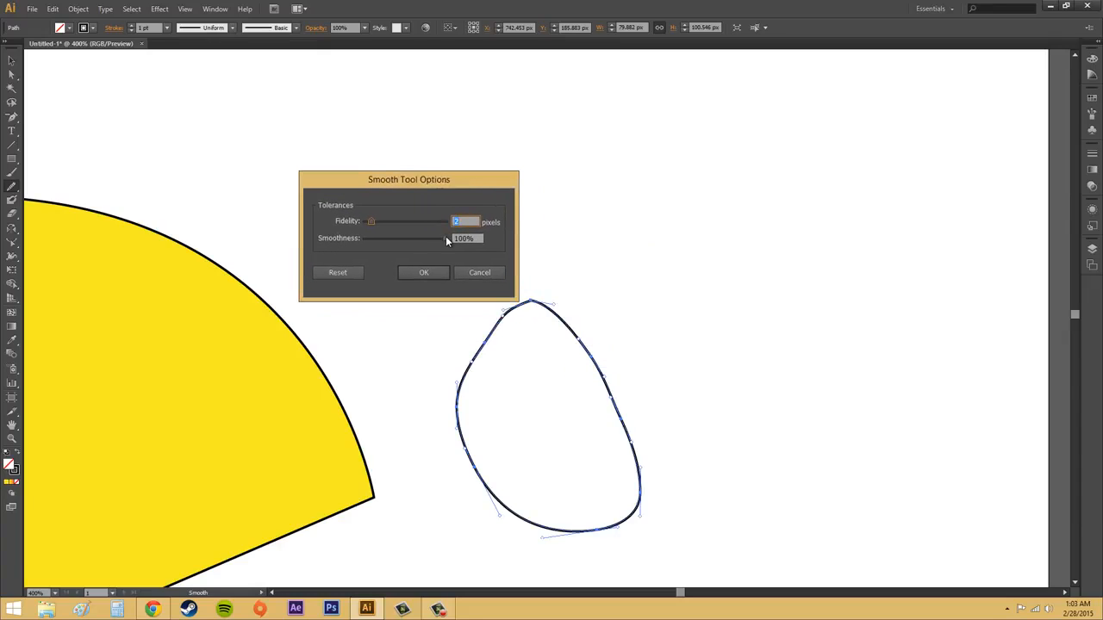
key("Tab")
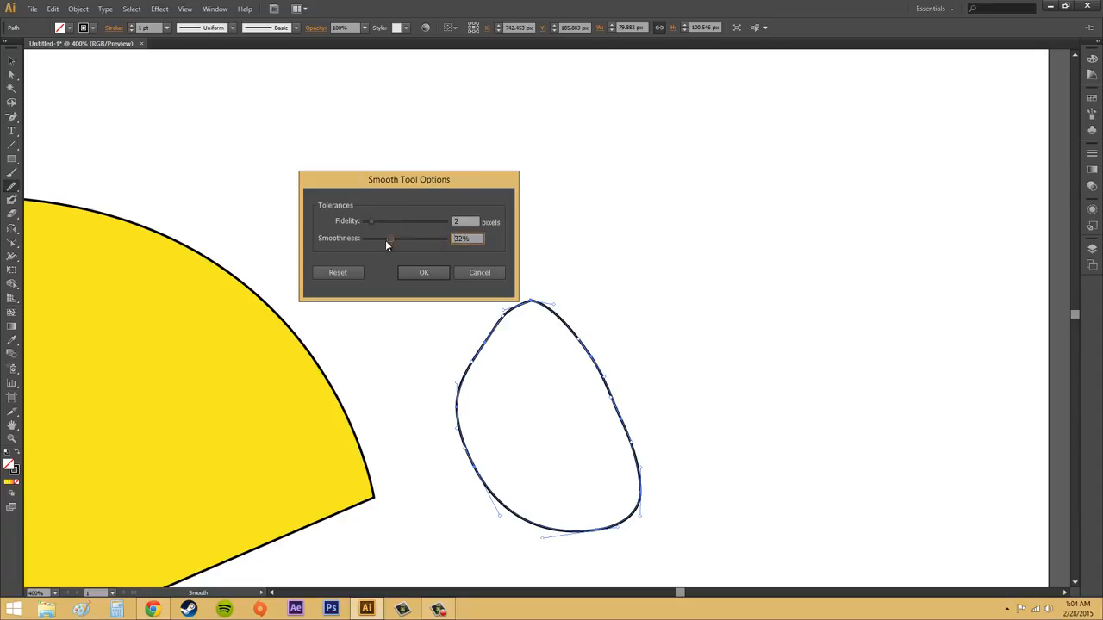
left_click_drag(385, 242, 382, 240)
left_click(347, 272)
left_click(423, 272)
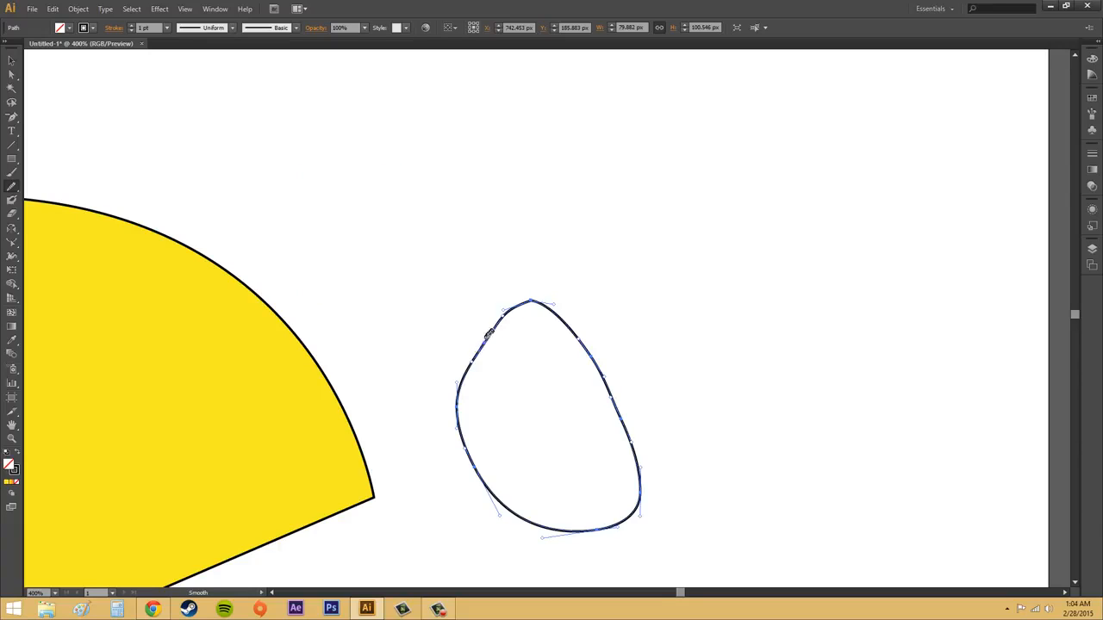
left_click_drag(548, 302, 577, 324)
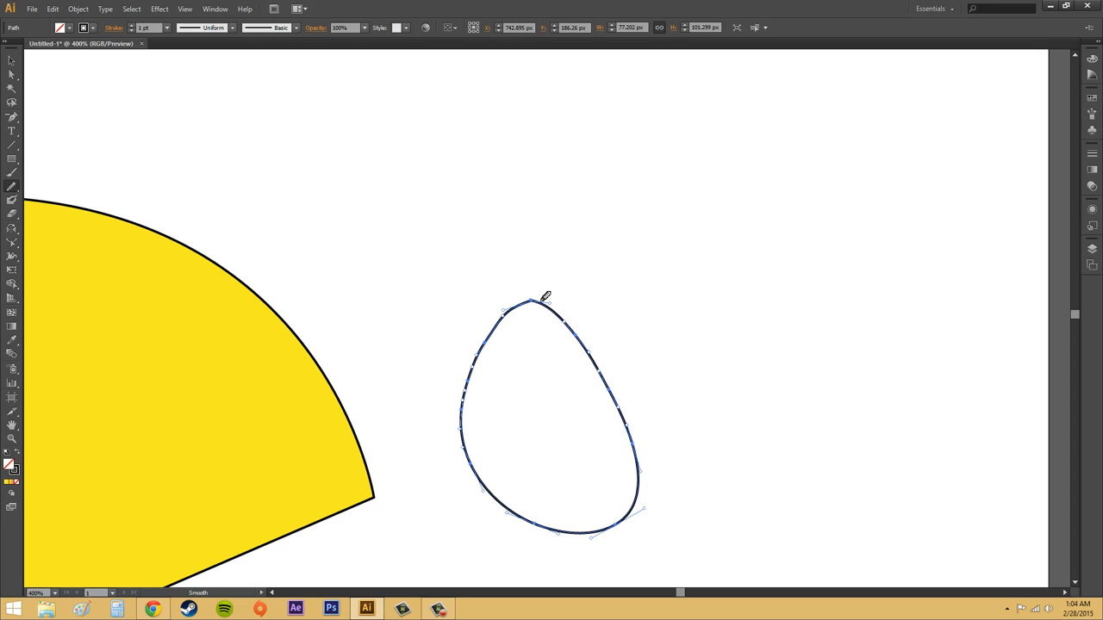
mouse_move(516, 305)
left_mouse_down()
mouse_move(556, 301)
mouse_move(575, 323)
left_mouse_up()
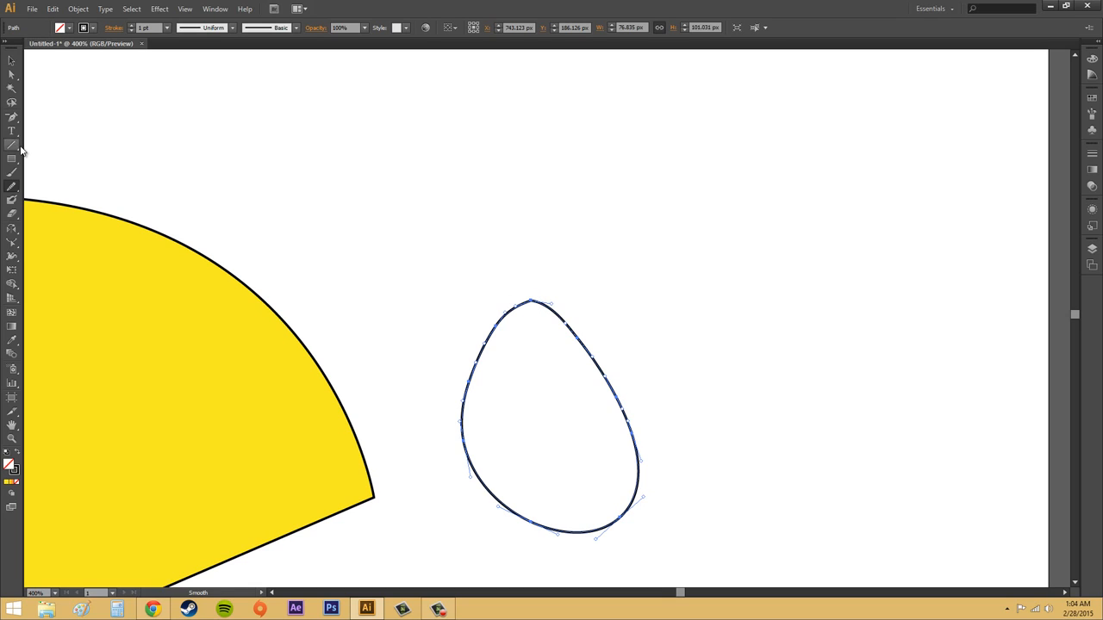
Round the oval's uppermost anchor with the Convert Anchor Point tool by pulling out horizontal direction handles
left_click(11, 116)
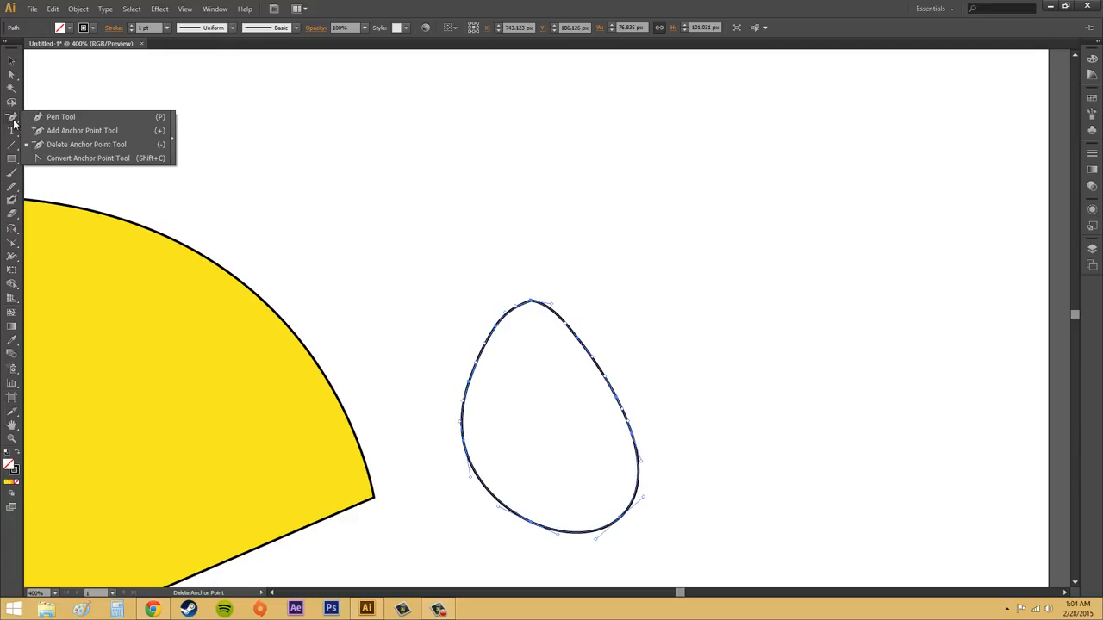
left_click(66, 158)
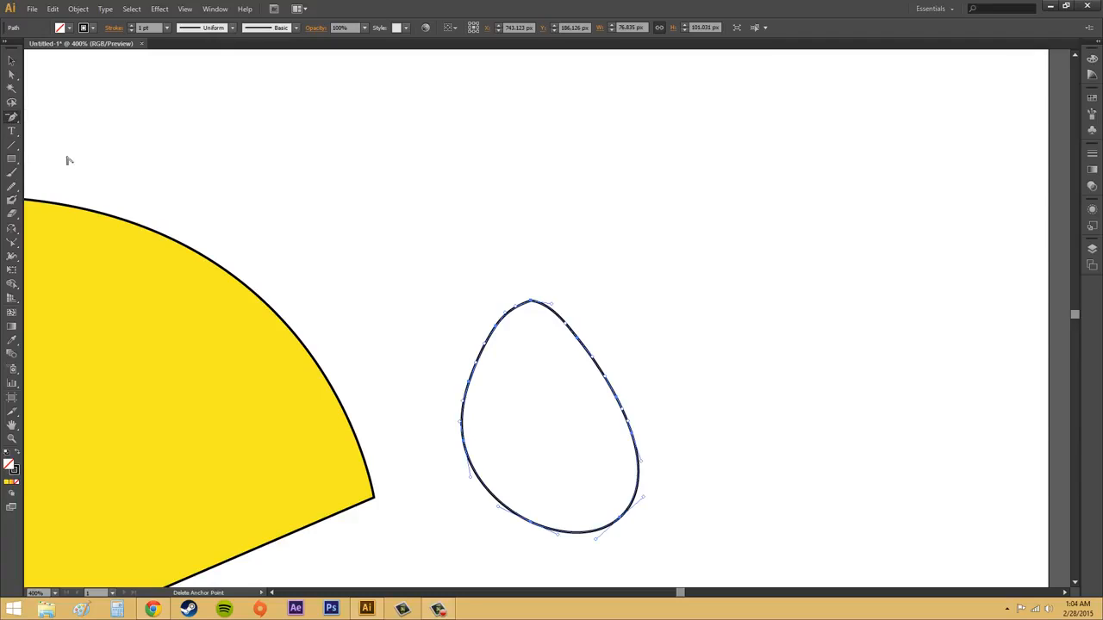
left_click(530, 304)
left_click_drag(531, 303, 560, 300)
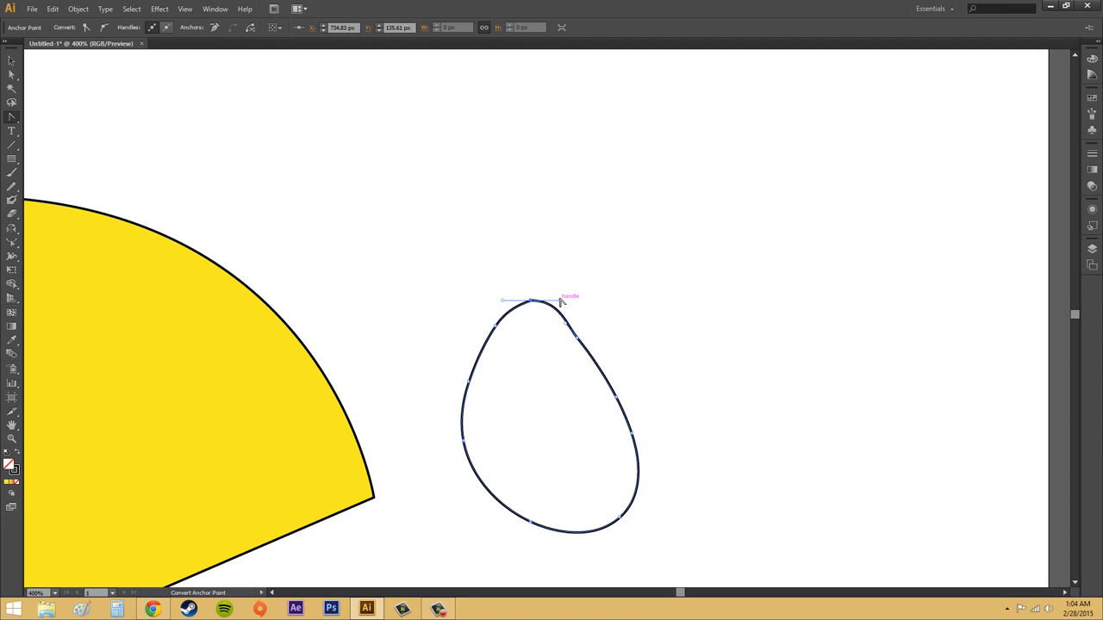
Shift the oval's top end anchors up and to the right, and join the open ends of the path
left_click(11, 74)
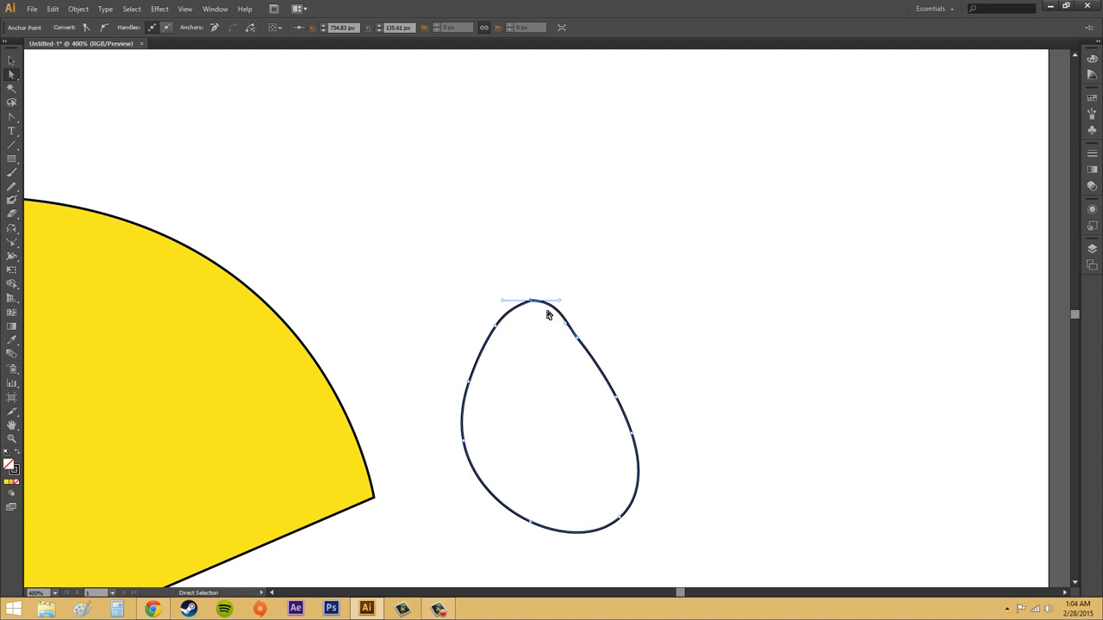
left_click_drag(534, 306, 566, 296)
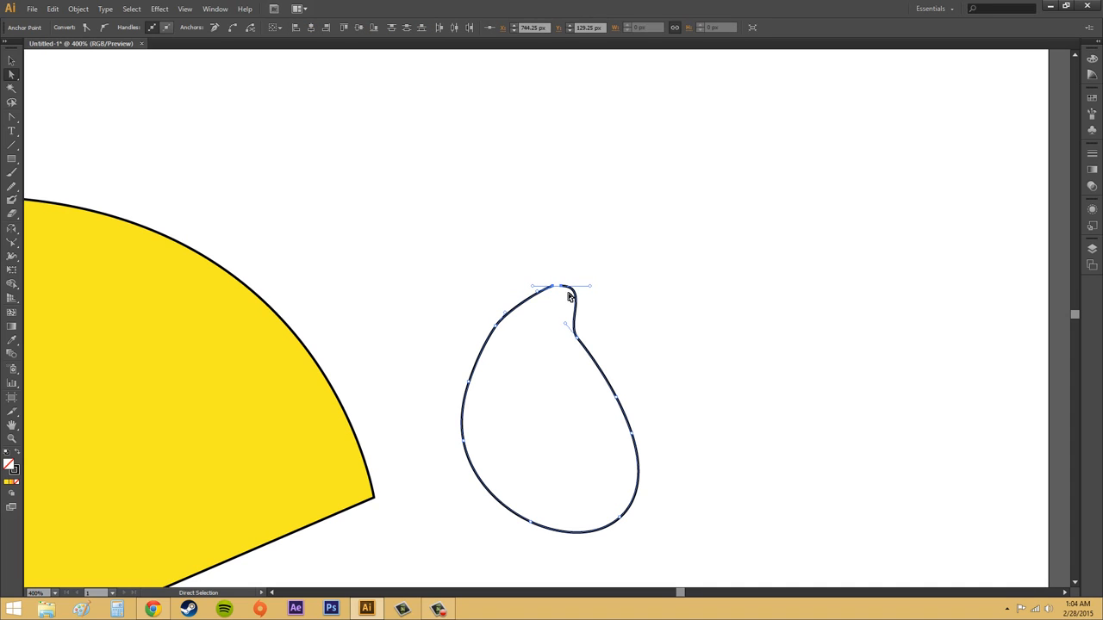
left_click(53, 9)
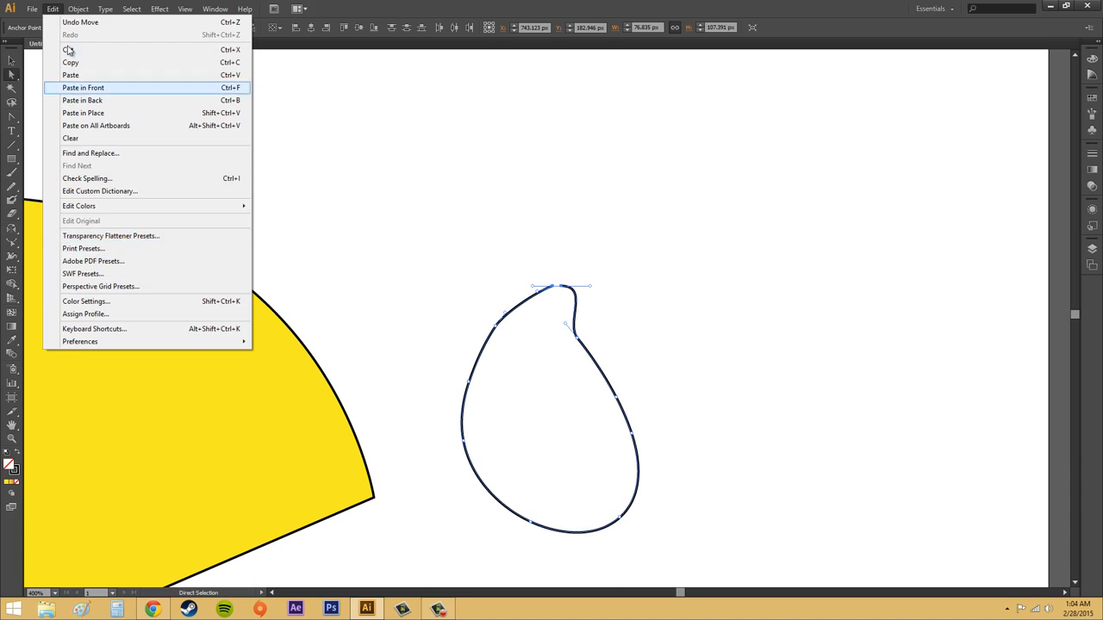
mouse_move(79, 9)
mouse_move(120, 238)
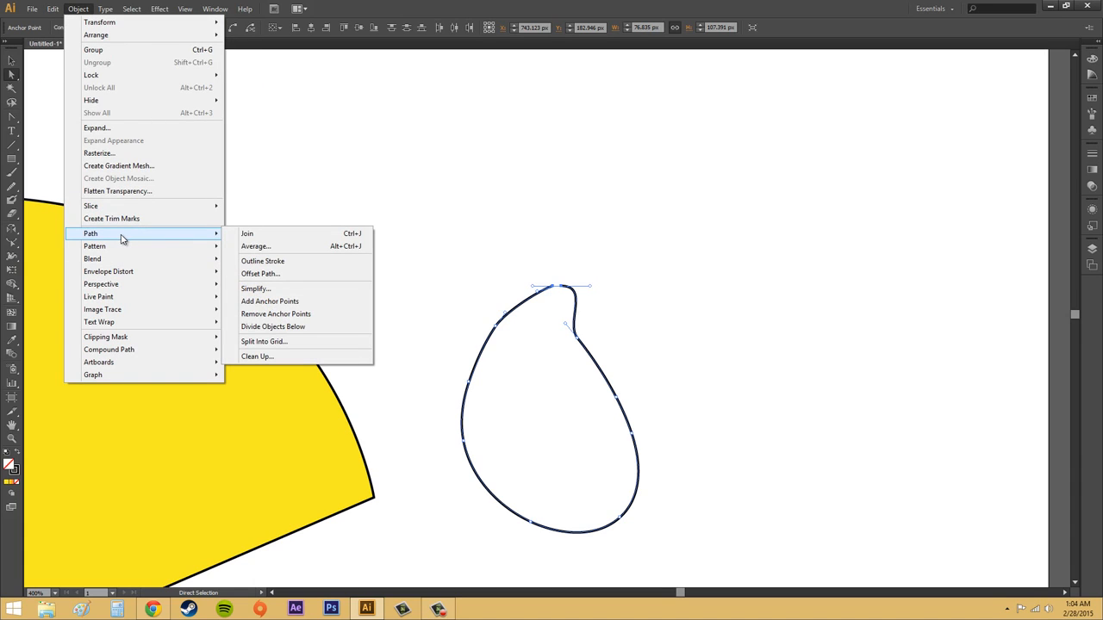
left_click(254, 234)
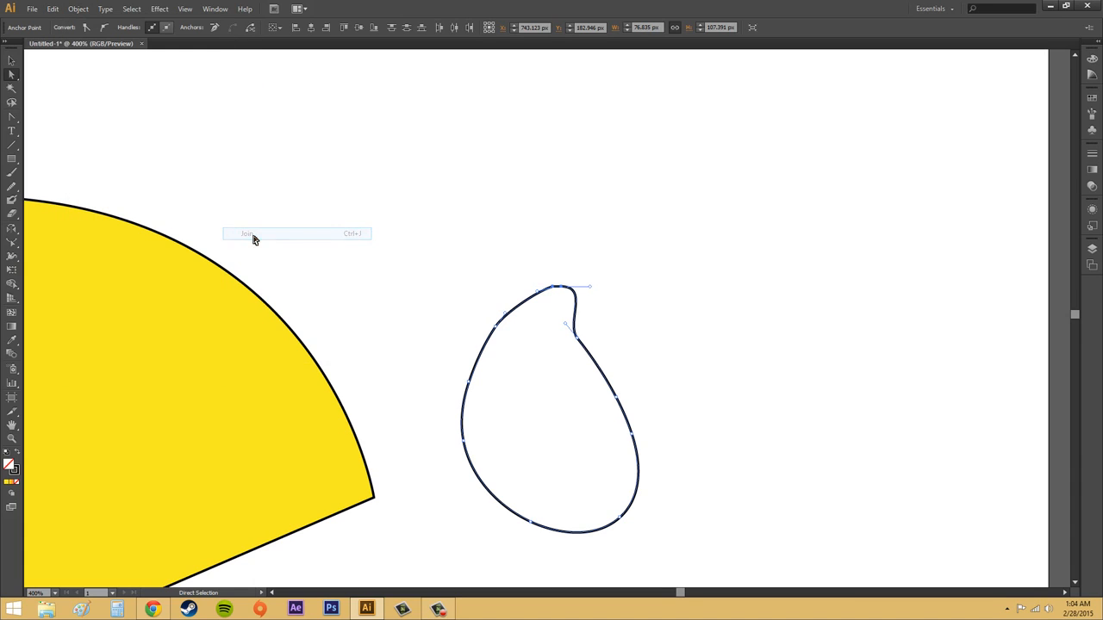
Spread the oval's two top anchors apart and pull the upper anchor on its right side outward
left_click(653, 311)
mouse_move(556, 290)
left_mouse_down()
mouse_move(530, 287)
mouse_move(571, 287)
left_mouse_up()
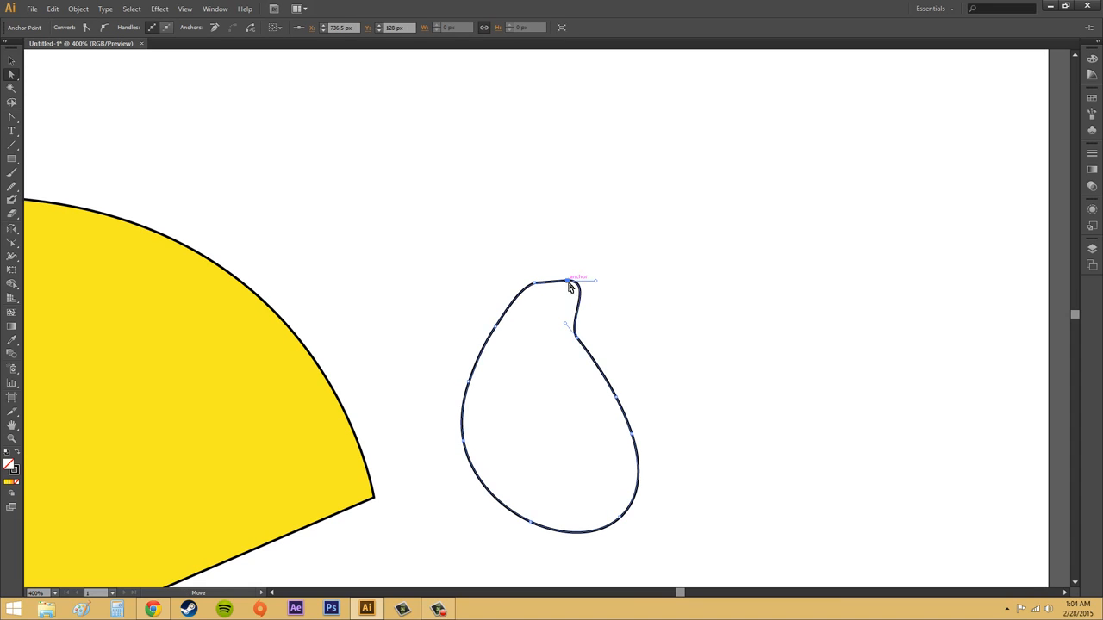
left_click_drag(578, 341, 610, 353)
Smooth the reshaped oval's top and both sides with the Smooth tool and return to Direct Selection
left_click(11, 185)
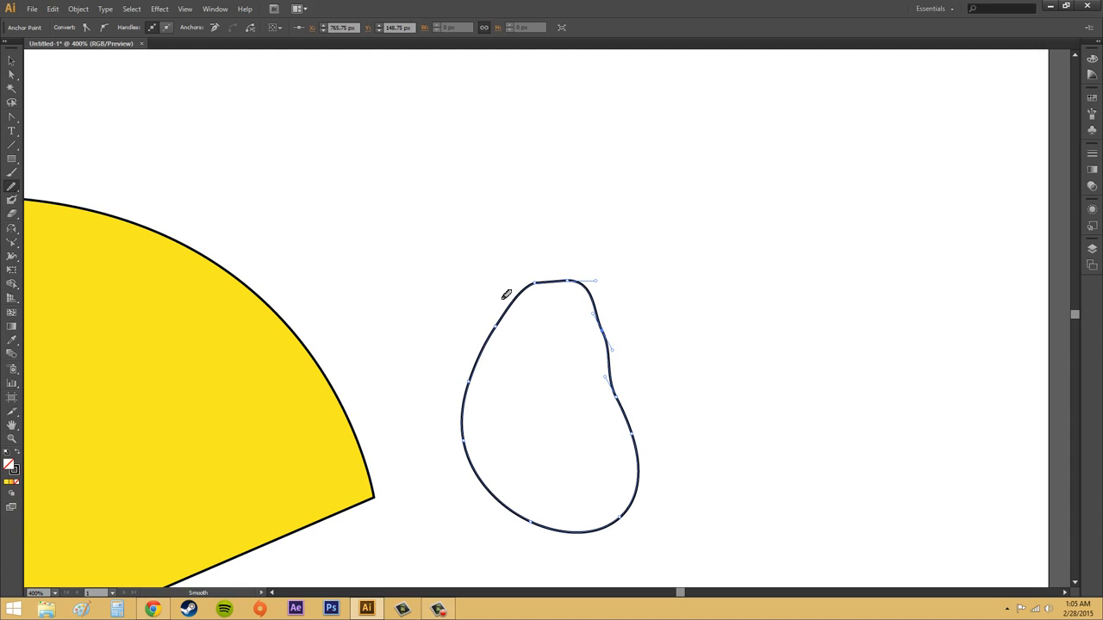
mouse_move(547, 277)
left_mouse_down()
mouse_move(595, 294)
mouse_move(630, 415)
left_mouse_up()
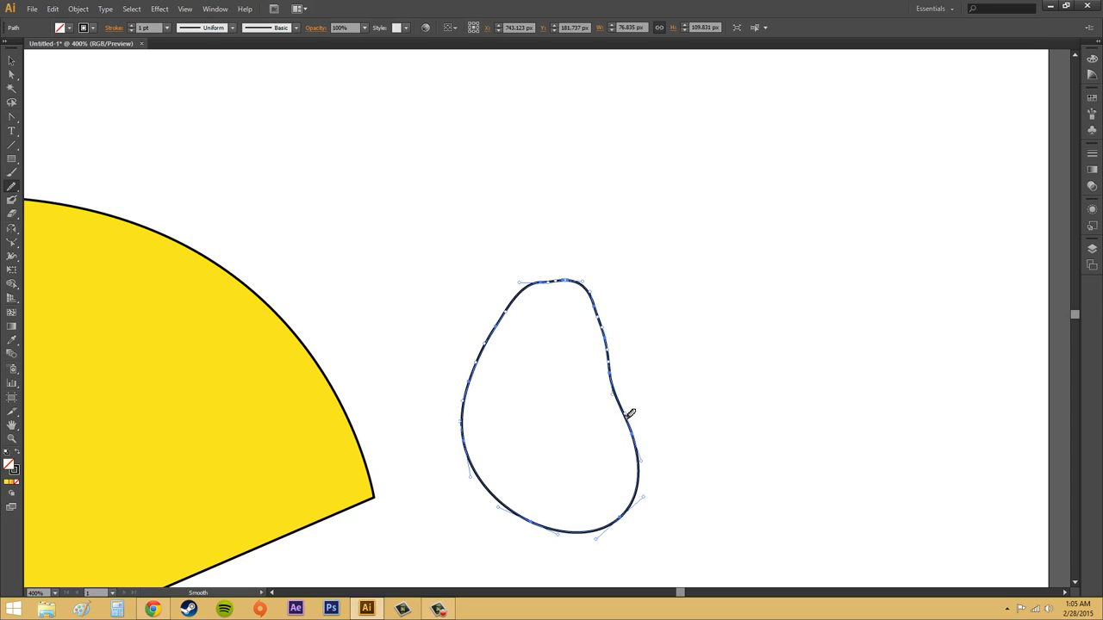
mouse_move(520, 296)
left_mouse_down()
mouse_move(468, 389)
mouse_move(469, 444)
left_mouse_up()
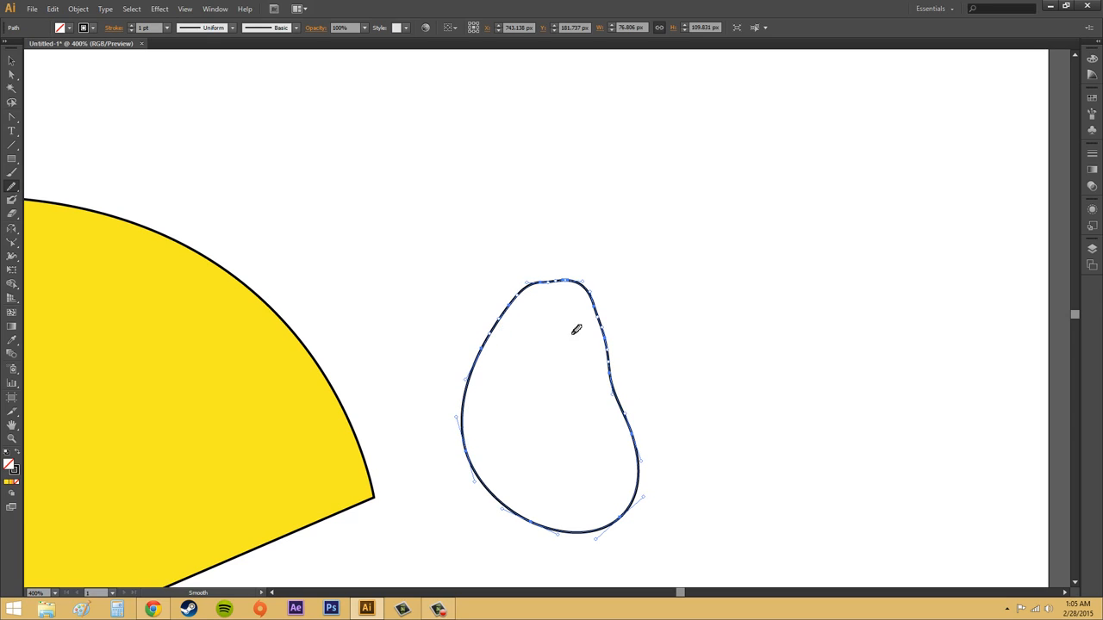
left_click_drag(609, 323, 630, 436)
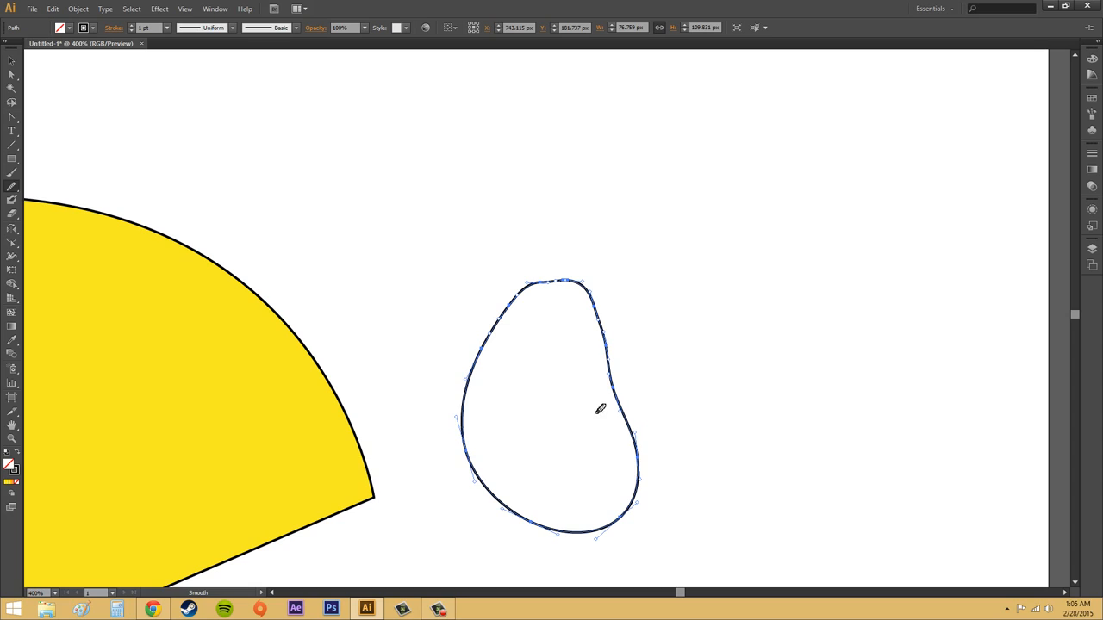
left_click(11, 75)
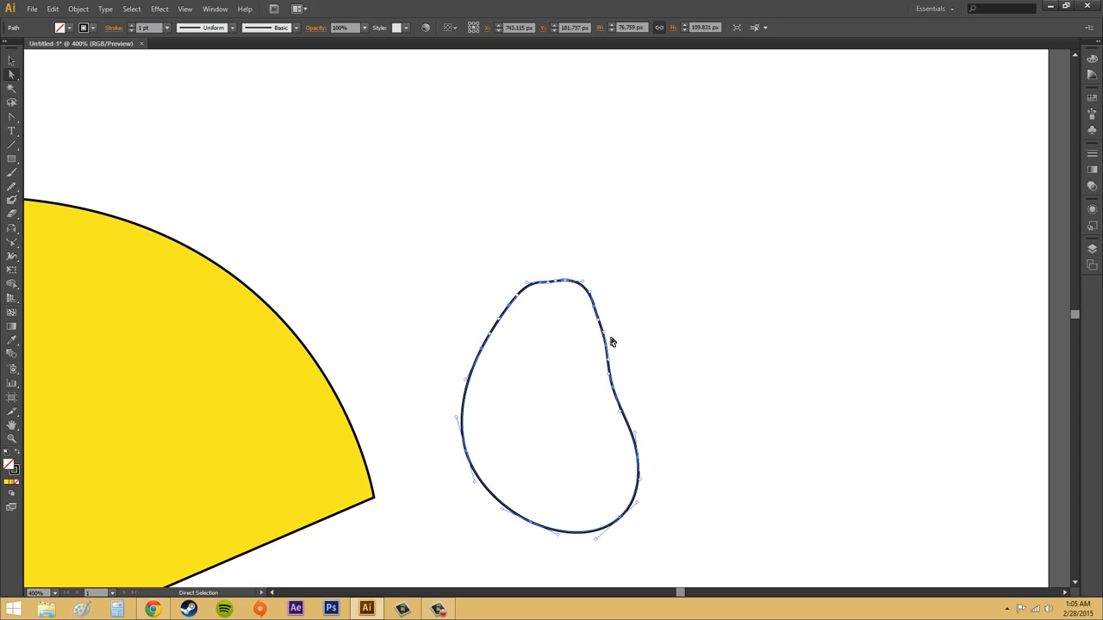
Pull the inward-bent anchor midway down the oval's right side outward to straighten that edge, and deselect the path
left_click(622, 398)
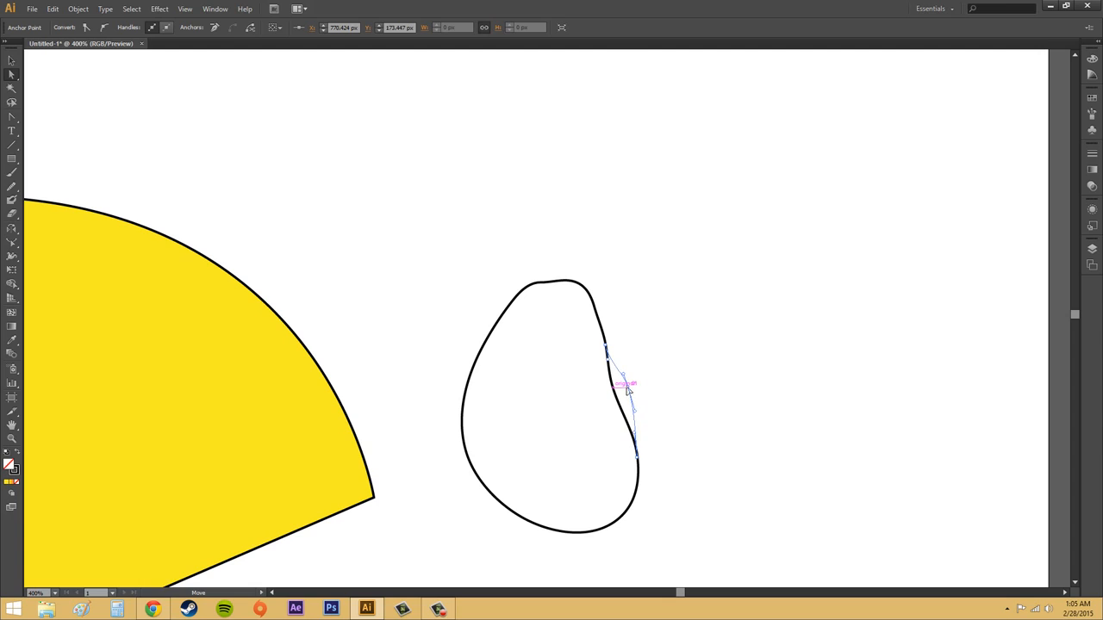
left_click(622, 390)
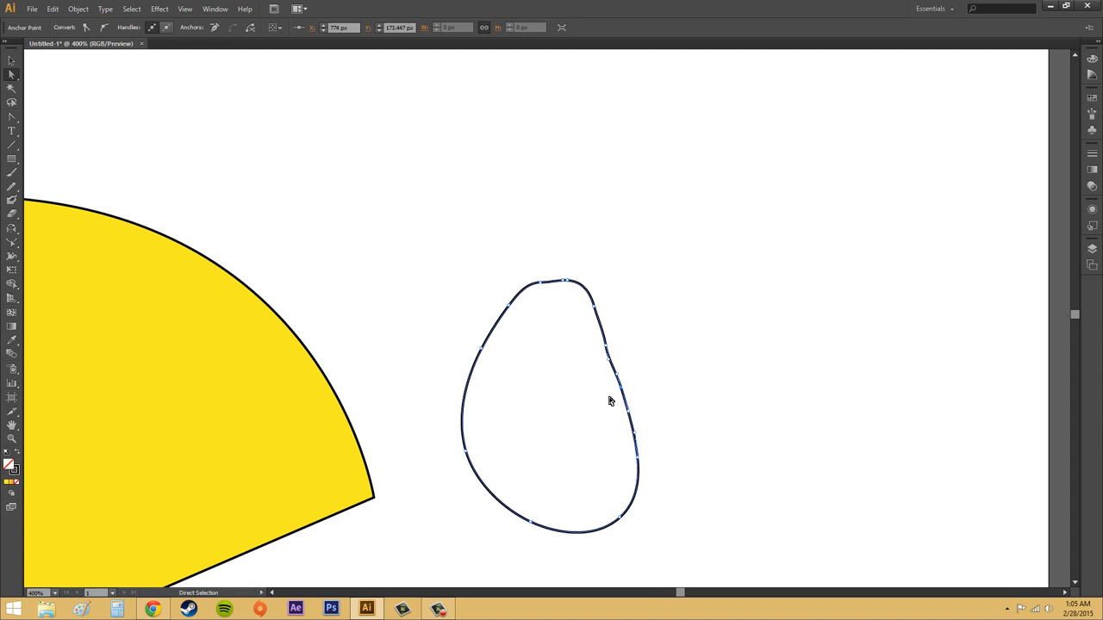
left_click(636, 363)
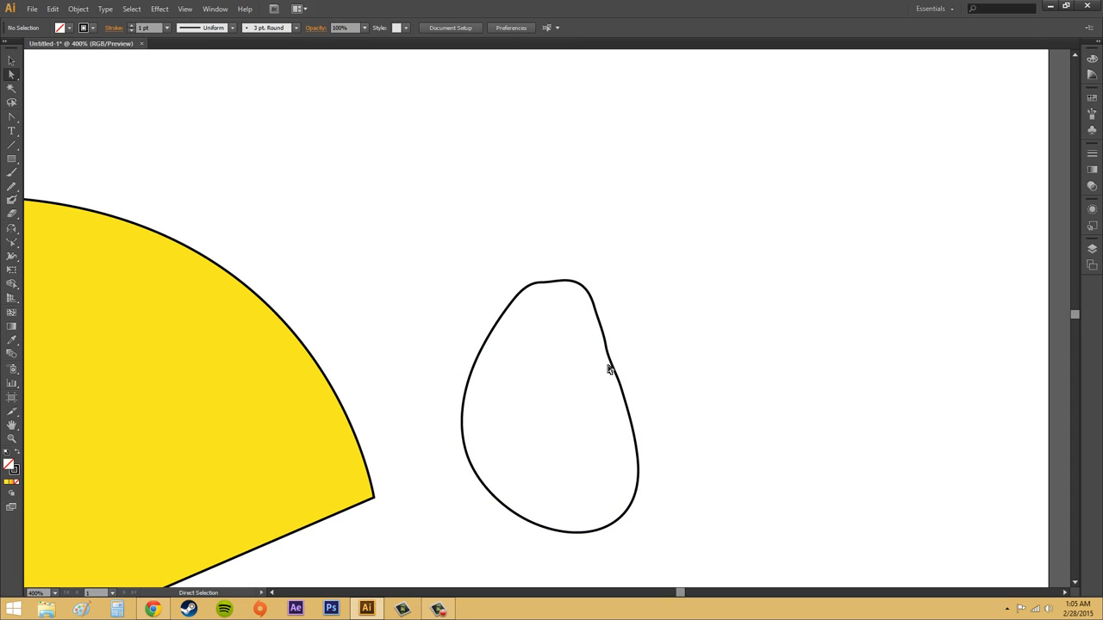
Try to remove the kink anchor on the oval's right side by deleting it directly, and undo the deletion
left_click(609, 369)
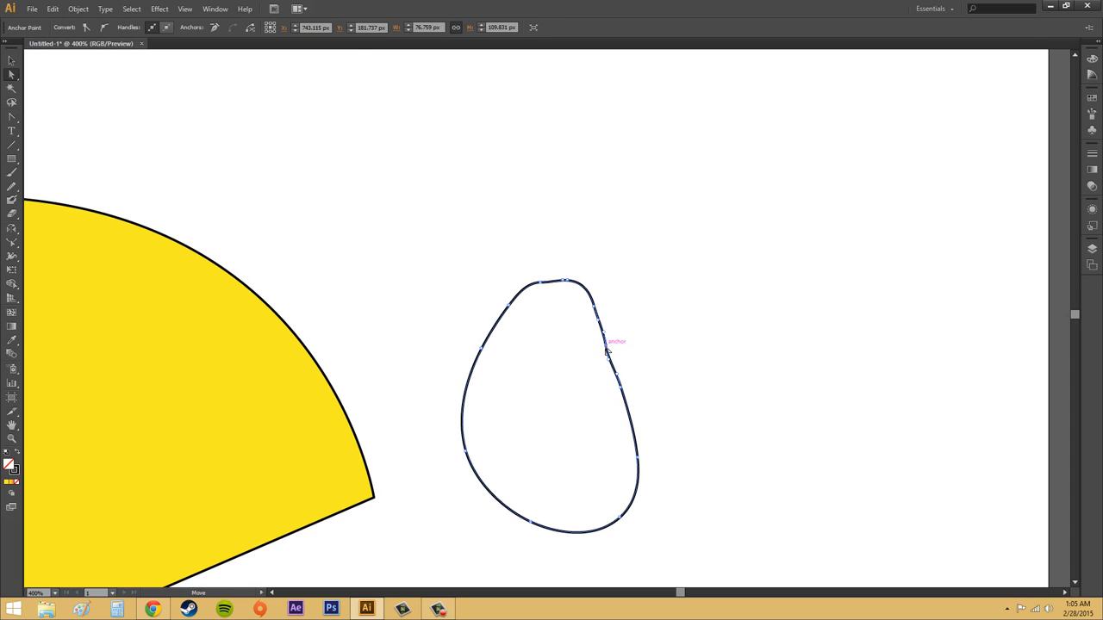
key("Delete")
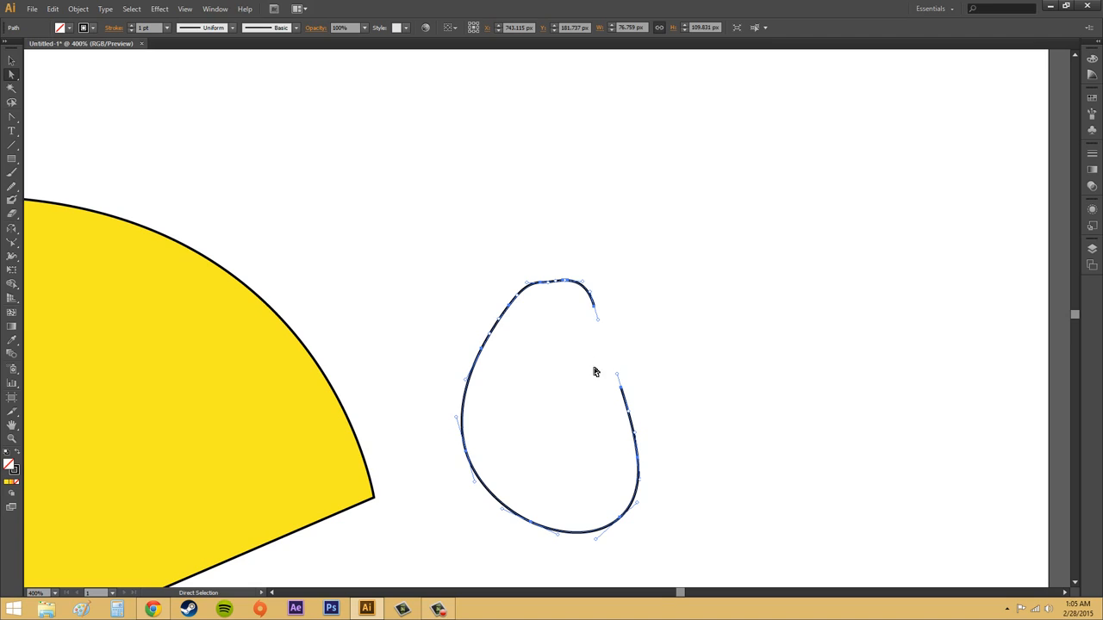
key("ctrl+j")
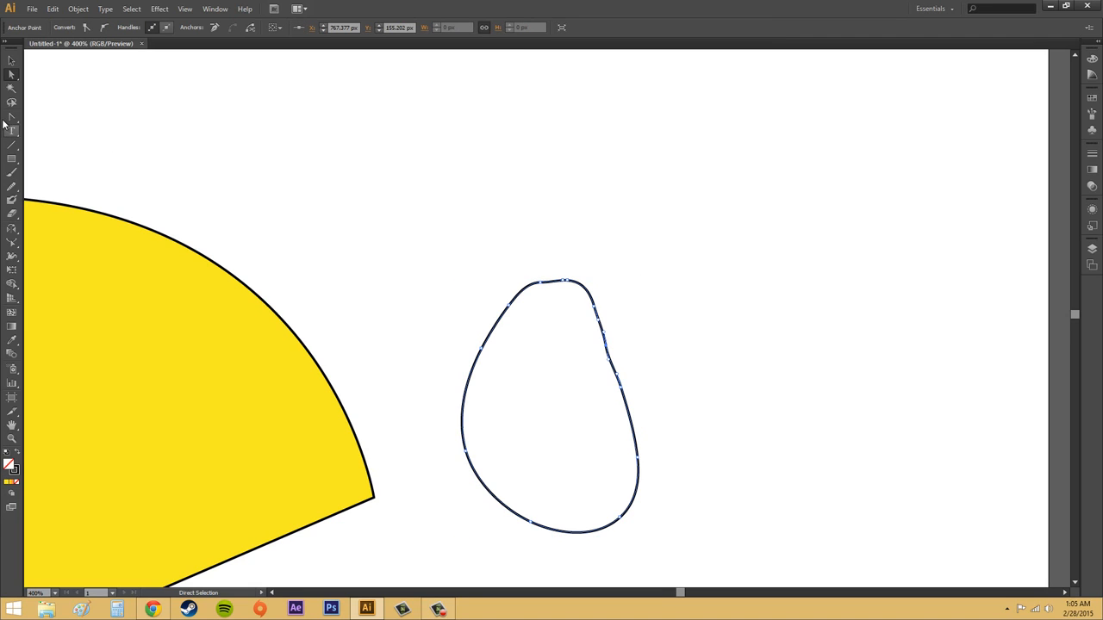
Remove the surplus anchors along the oval's right side with the Delete Anchor Point tool to smooth out the kink
left_click_drag(11, 121, 53, 145)
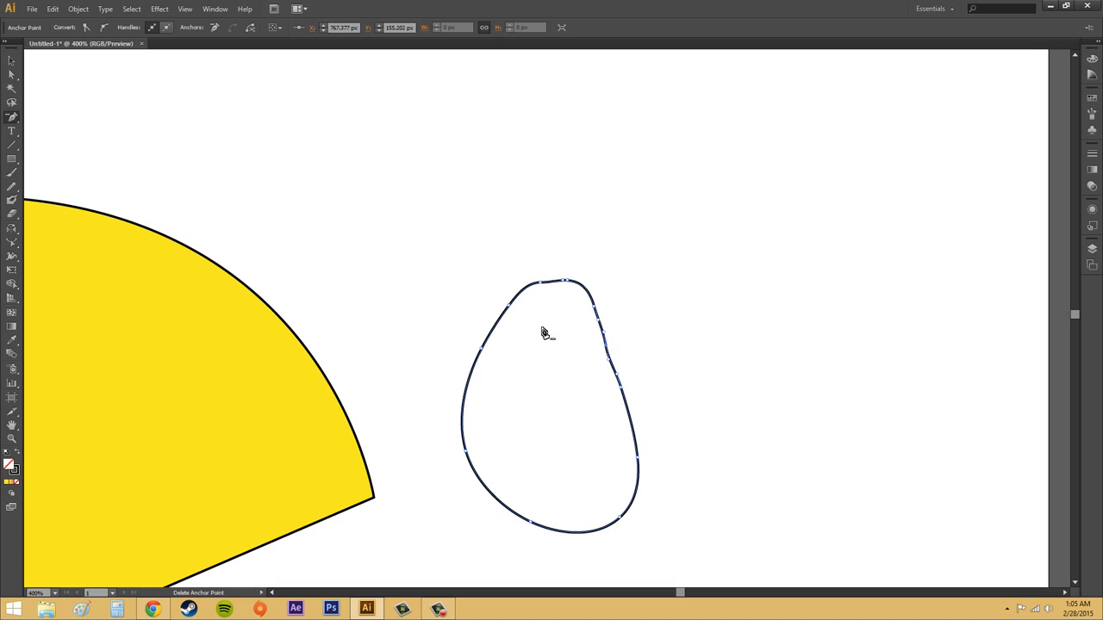
left_click(601, 324)
left_click(647, 329)
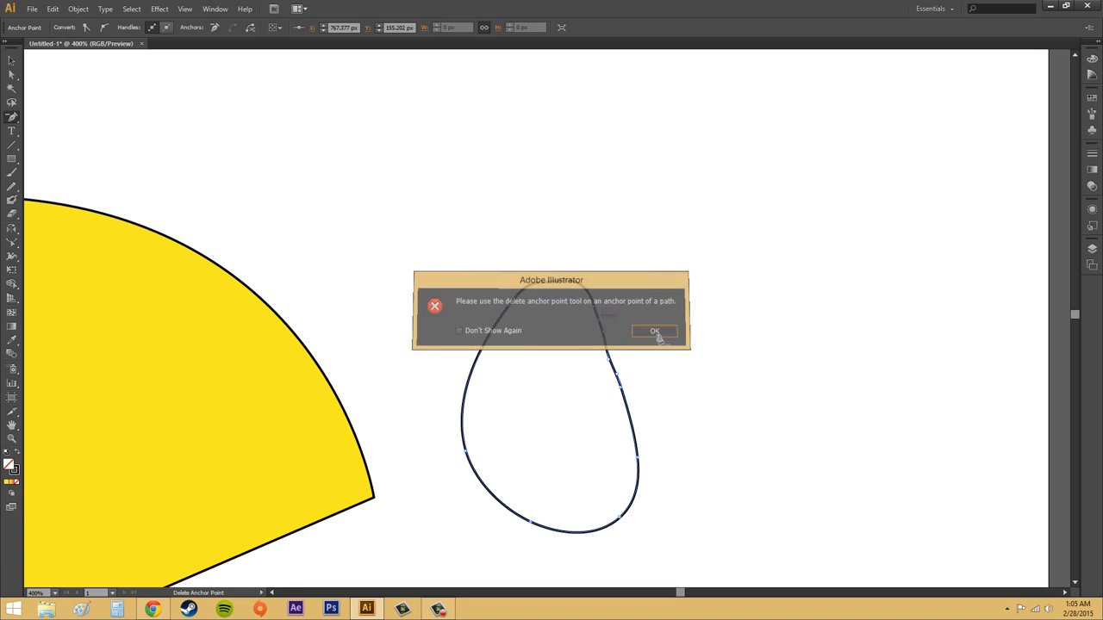
left_click(607, 352)
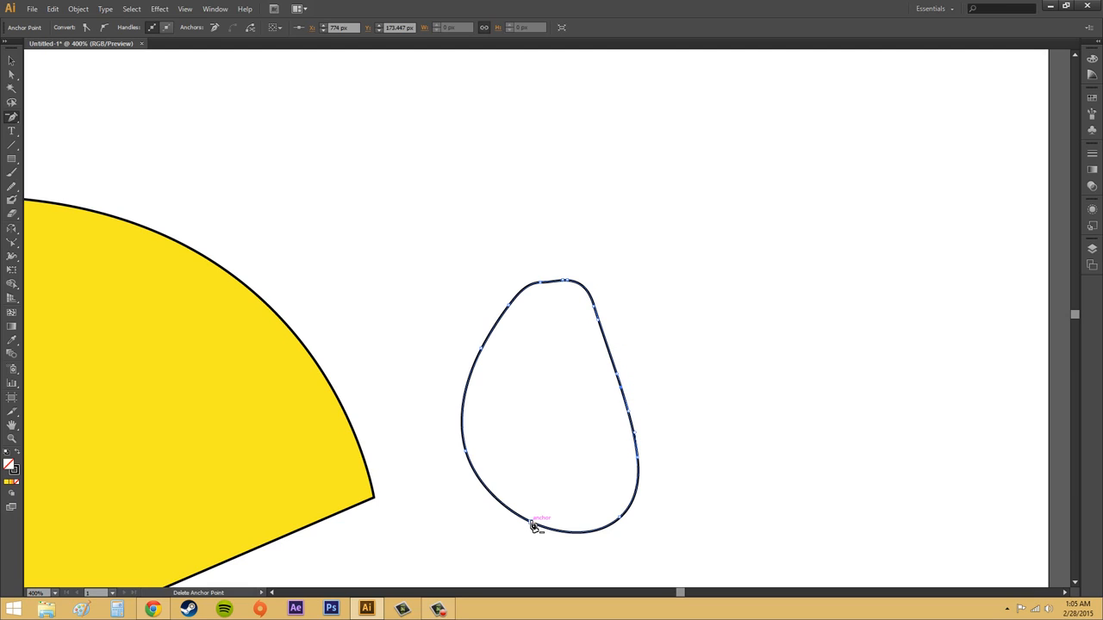
left_click(624, 386)
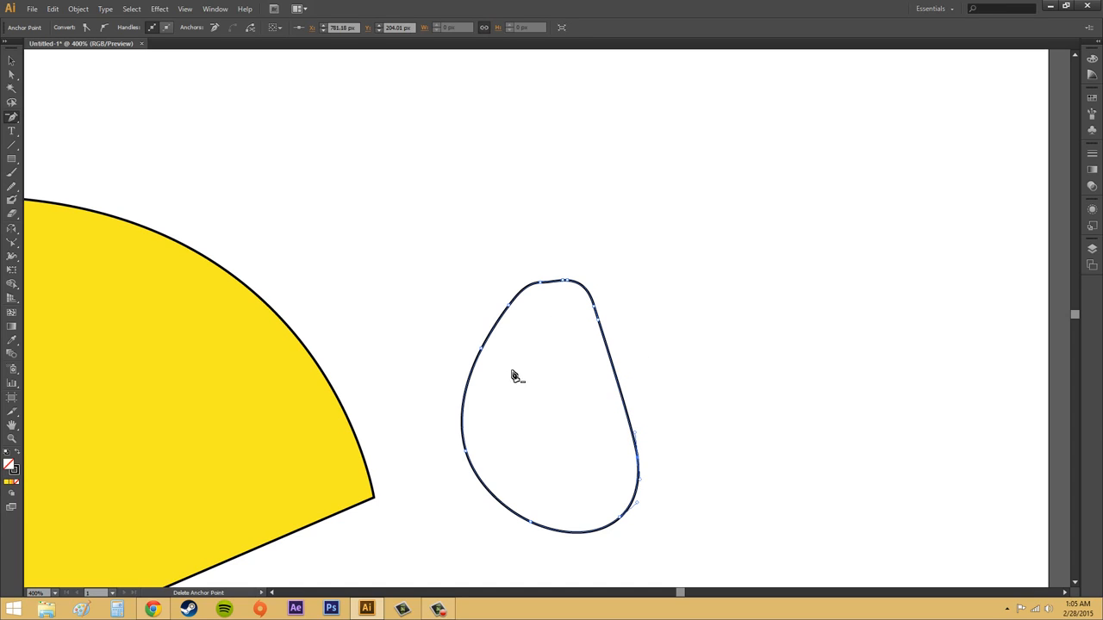
Remove the anchors along the oval's top and upper-left edge with the Delete Anchor Point tool
left_click(565, 287)
left_click(541, 285)
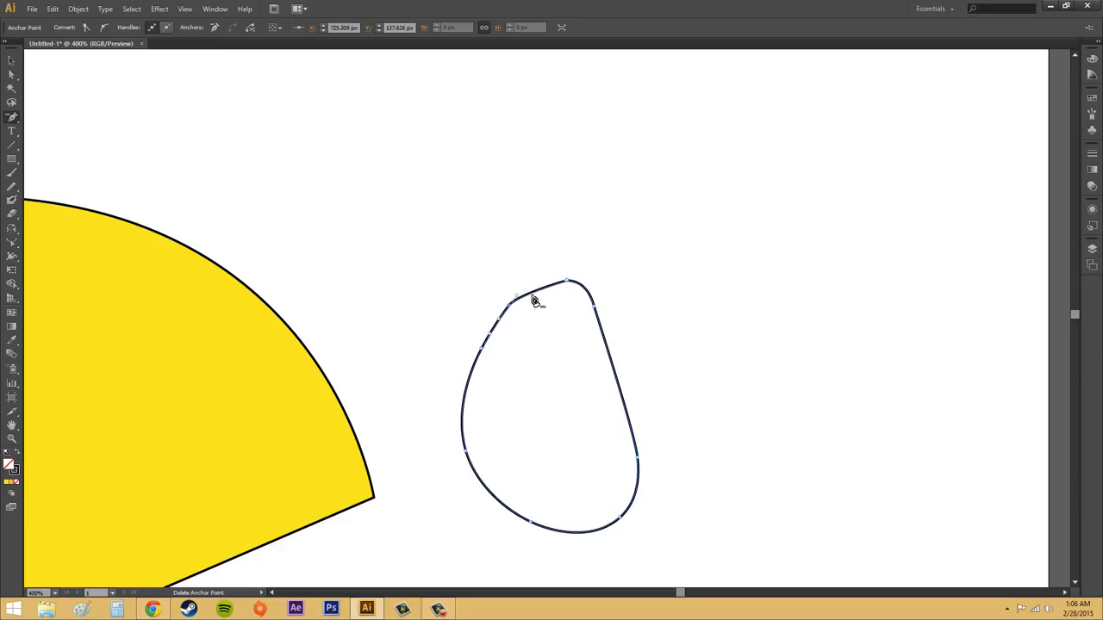
left_click(509, 306)
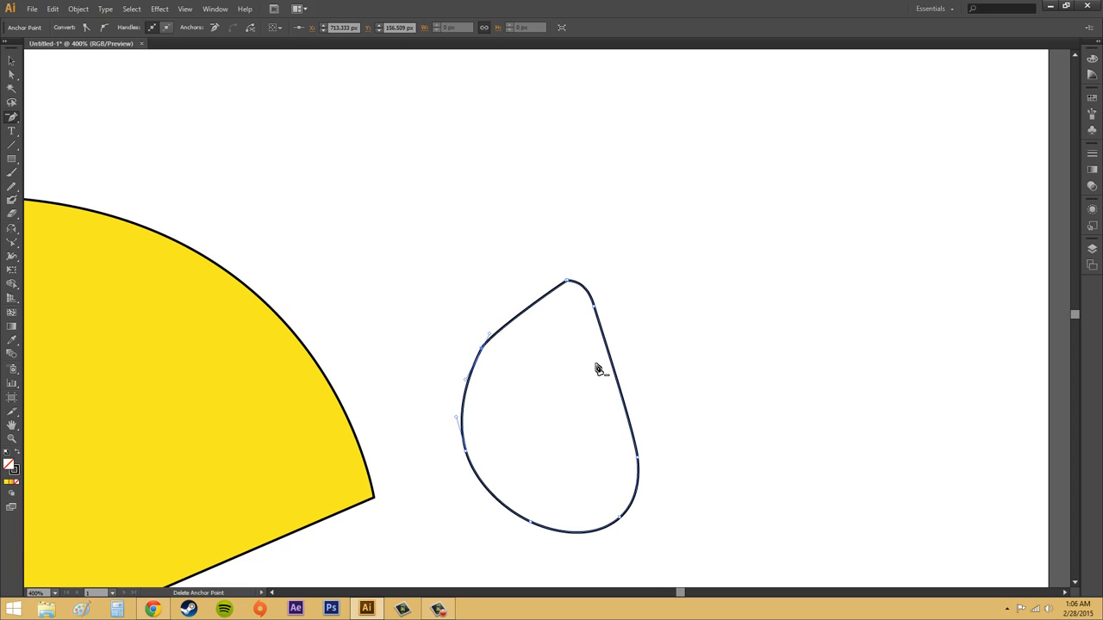
left_click(567, 280)
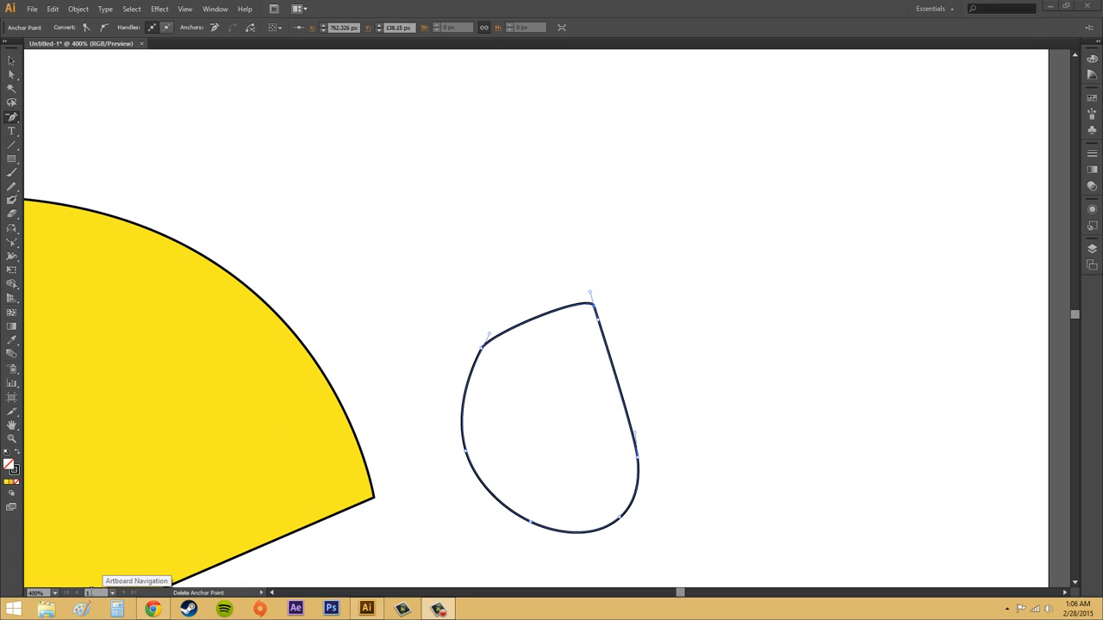
Fit the artboard on screen and try to erase the yellow rectangle's lower-right corner while the oval is still selected
left_click(55, 593)
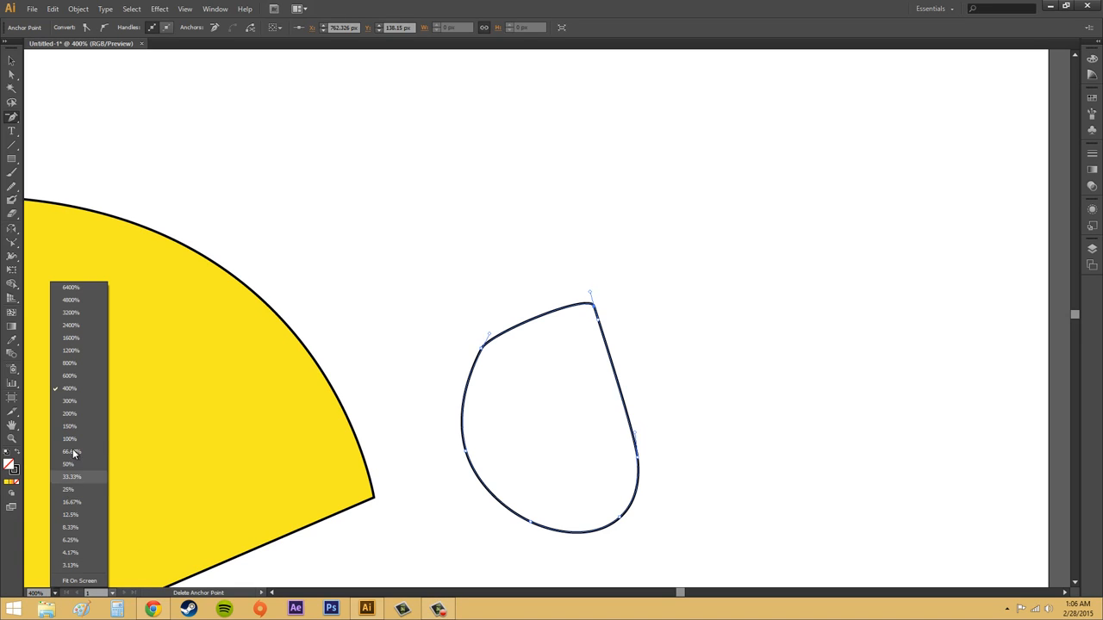
left_click(69, 582)
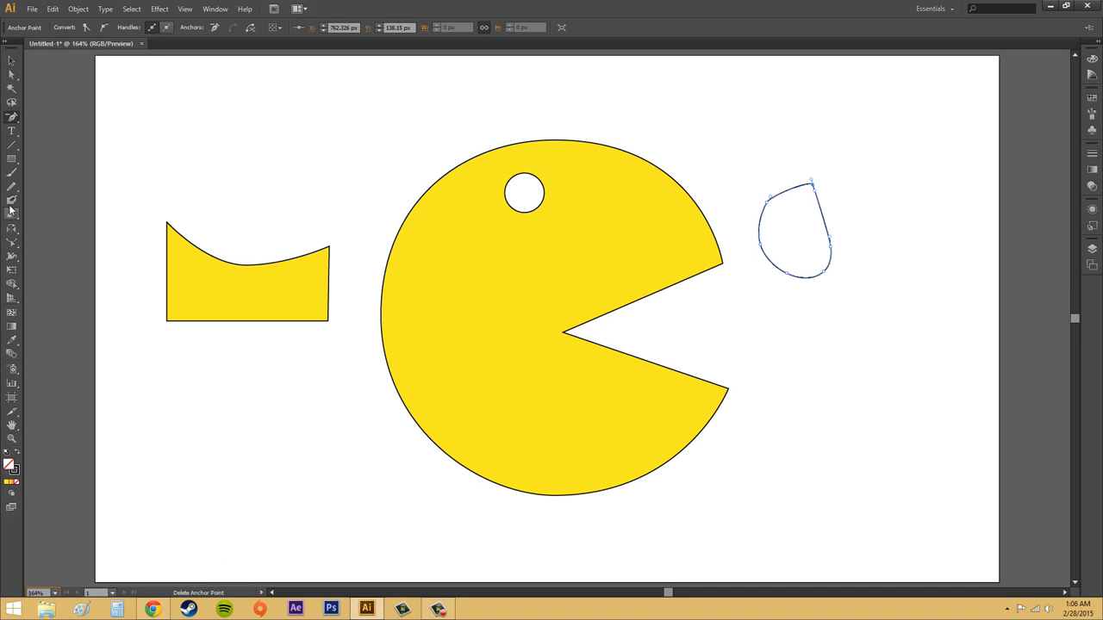
left_click(11, 212)
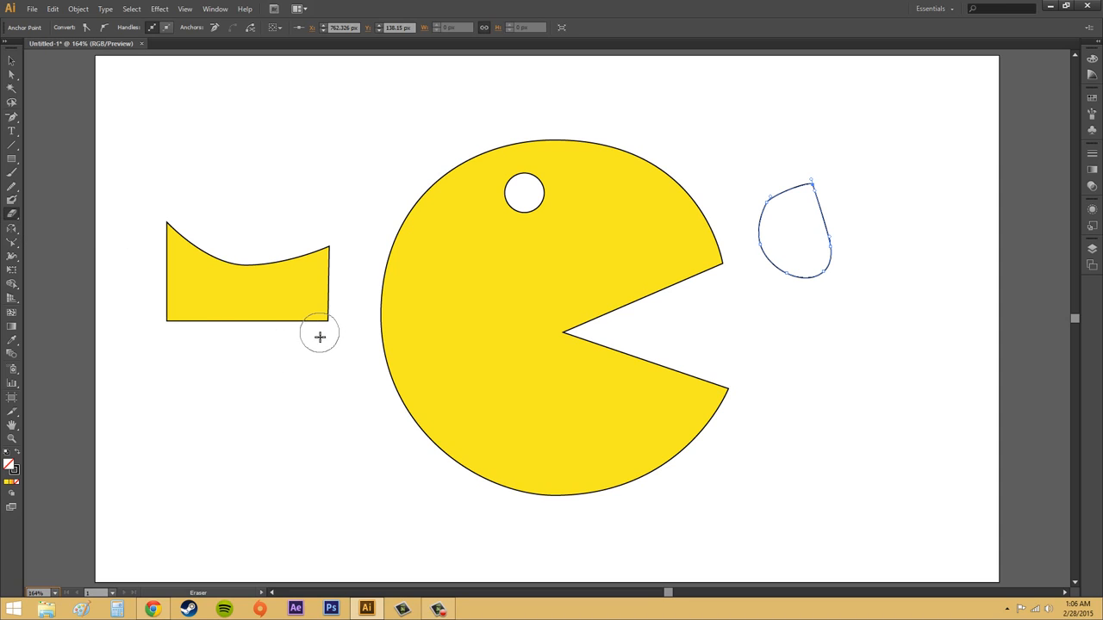
mouse_move(341, 305)
left_mouse_down()
mouse_move(313, 362)
mouse_move(321, 353)
mouse_move(296, 319)
mouse_move(266, 336)
left_mouse_up()
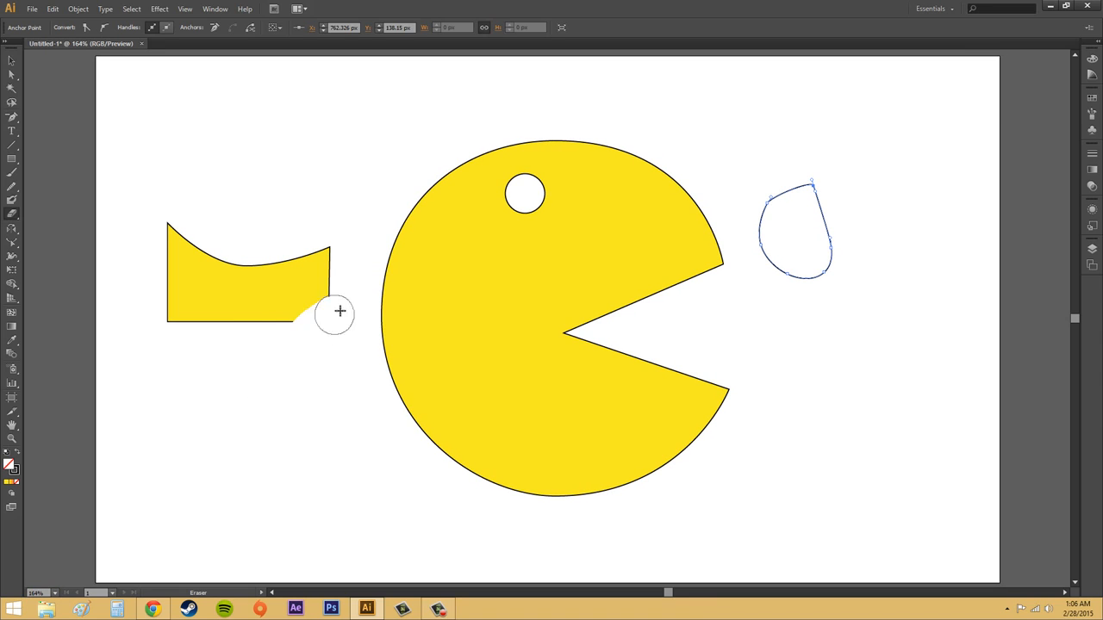
Select the curved yellow rectangle and erase its lower-right and lower-left corners with the Eraser tool
key("a")
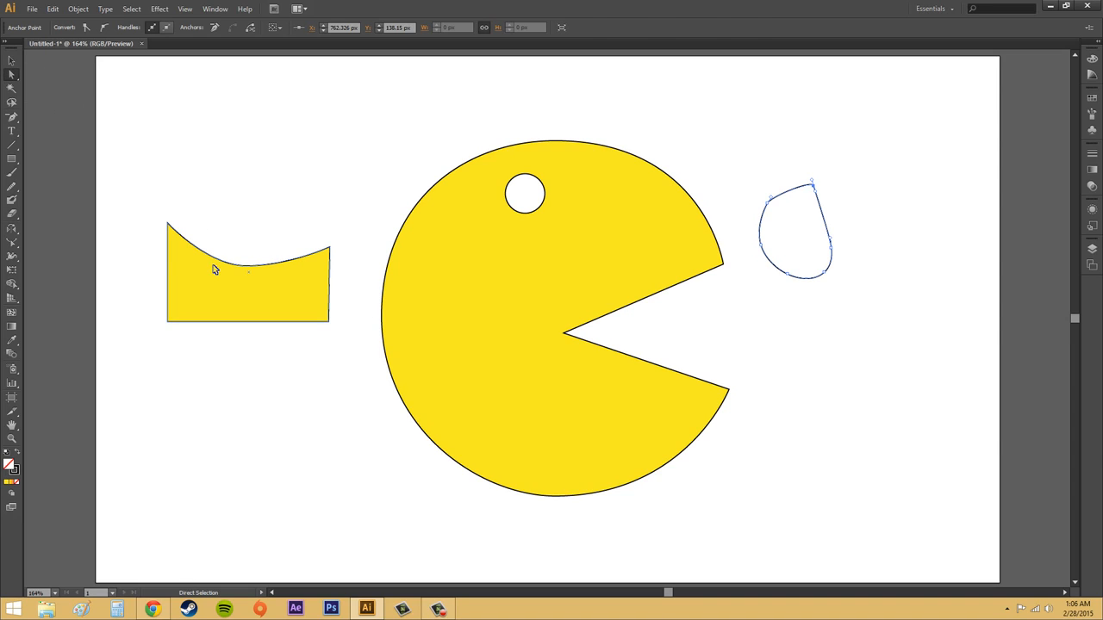
left_click(213, 267)
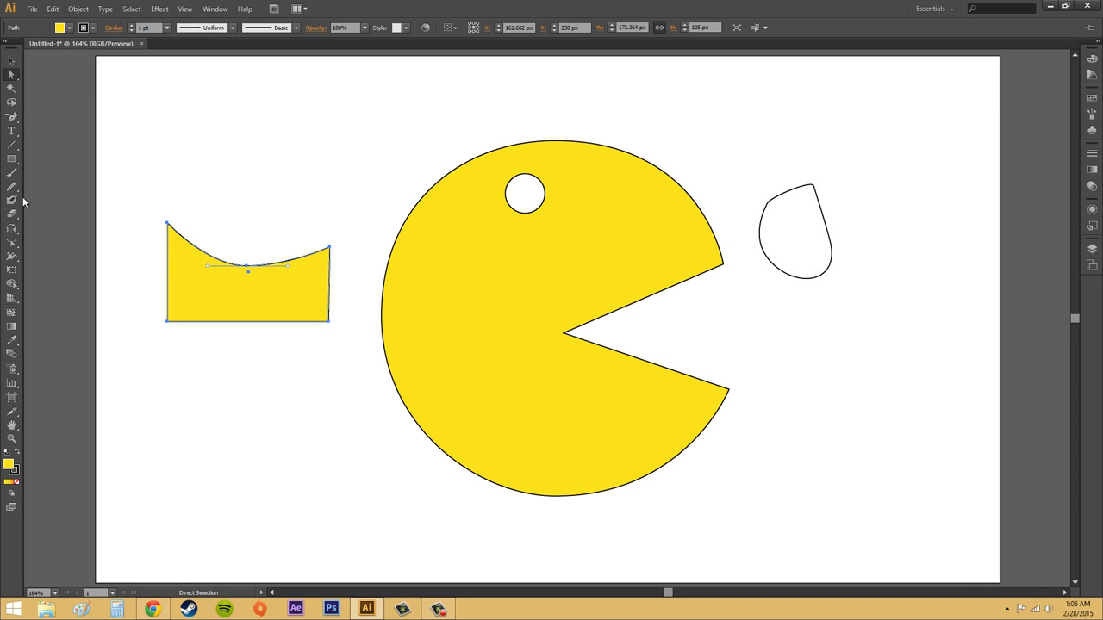
mouse_move(328, 315)
left_mouse_down()
mouse_move(290, 309)
mouse_move(258, 341)
left_mouse_up()
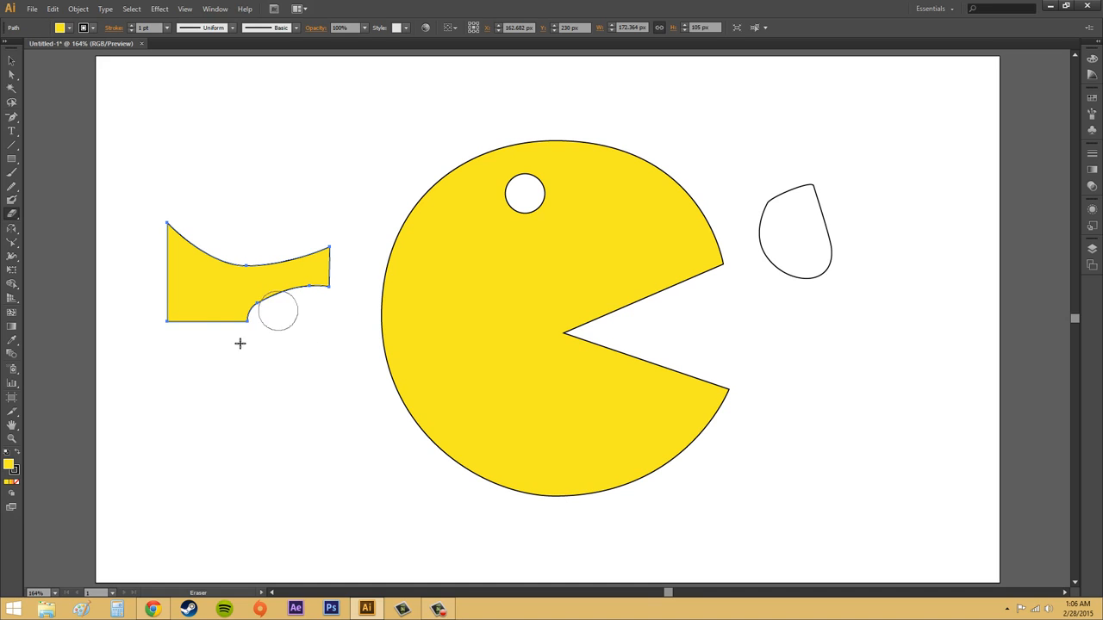
mouse_move(147, 275)
left_mouse_down()
mouse_move(180, 297)
mouse_move(166, 311)
mouse_move(182, 333)
left_mouse_up()
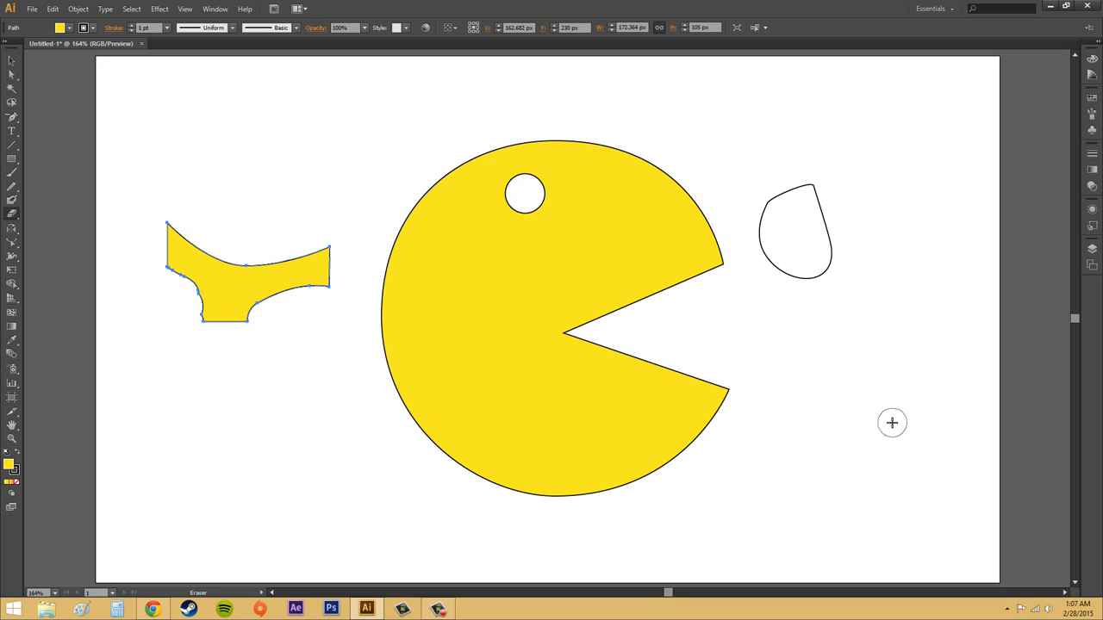
Enlarge the Eraser brush to several times its size, and reduce it again to a small circle
key("bracketright")
key("bracketright")
key("bracketright")
key("bracketright")
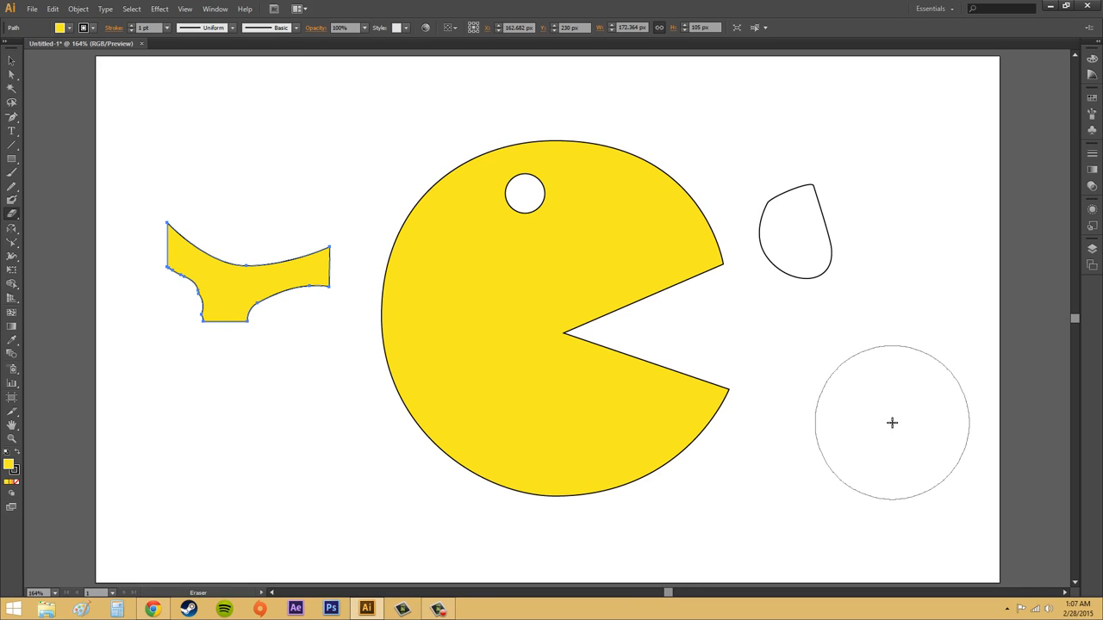
key("bracketleft")
key("bracketleft")
key("bracketleft")
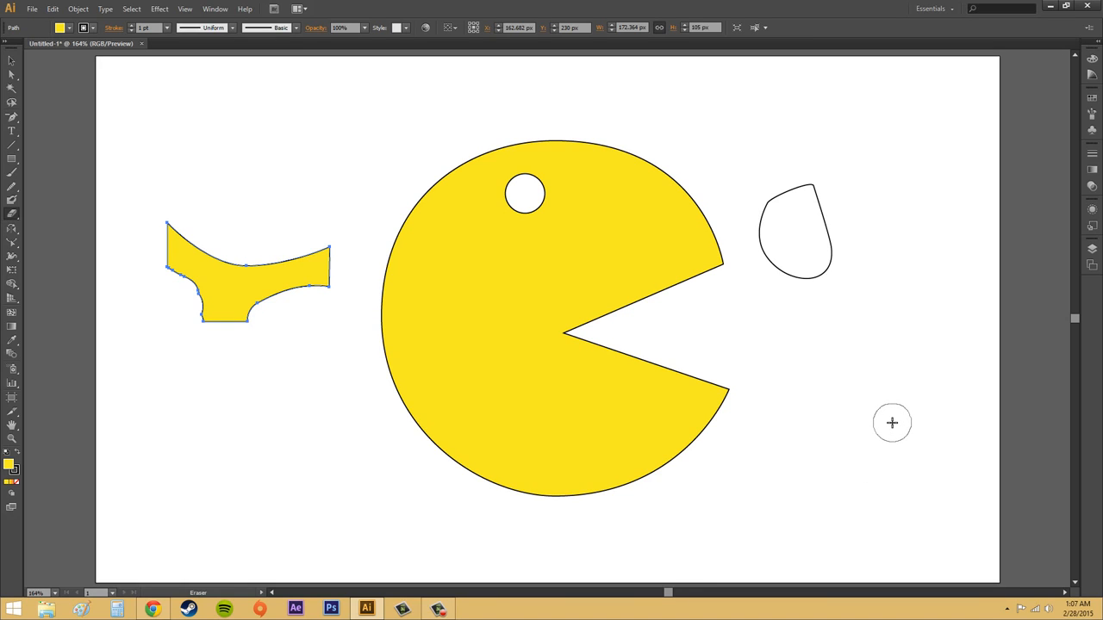